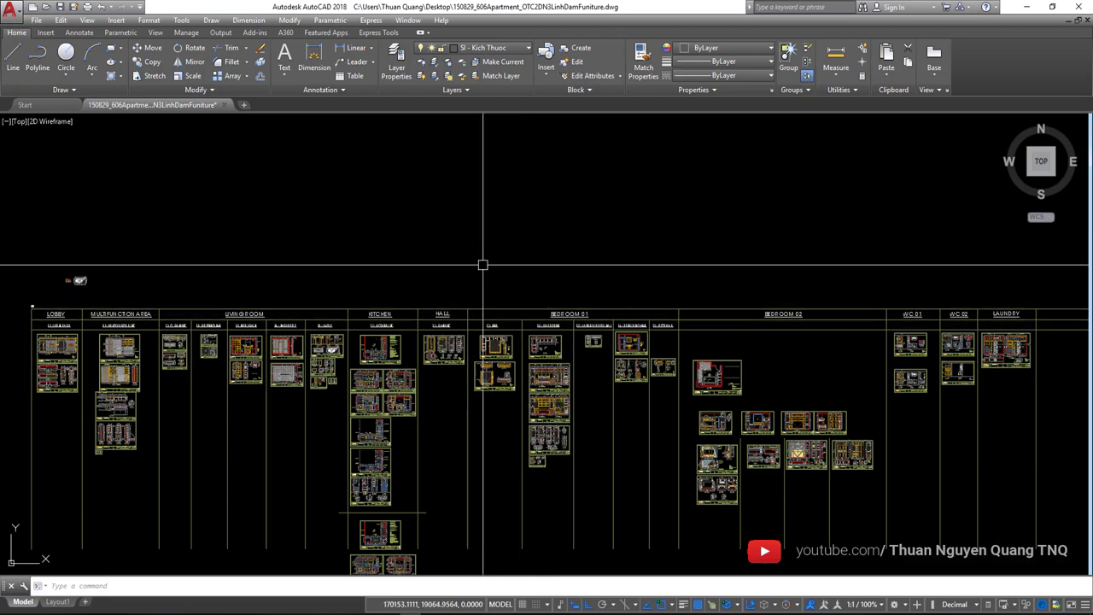
Zoom in on the Lobby and Multifunction Area furniture sheets beside the upper apartment floor plan
{"action": "scroll", "coordinate": [478, 267], "scroll_direction": "down", "scroll_amount": 5}
{"action": "scroll", "coordinate": [441, 275], "scroll_direction": "up", "scroll_amount": 5}
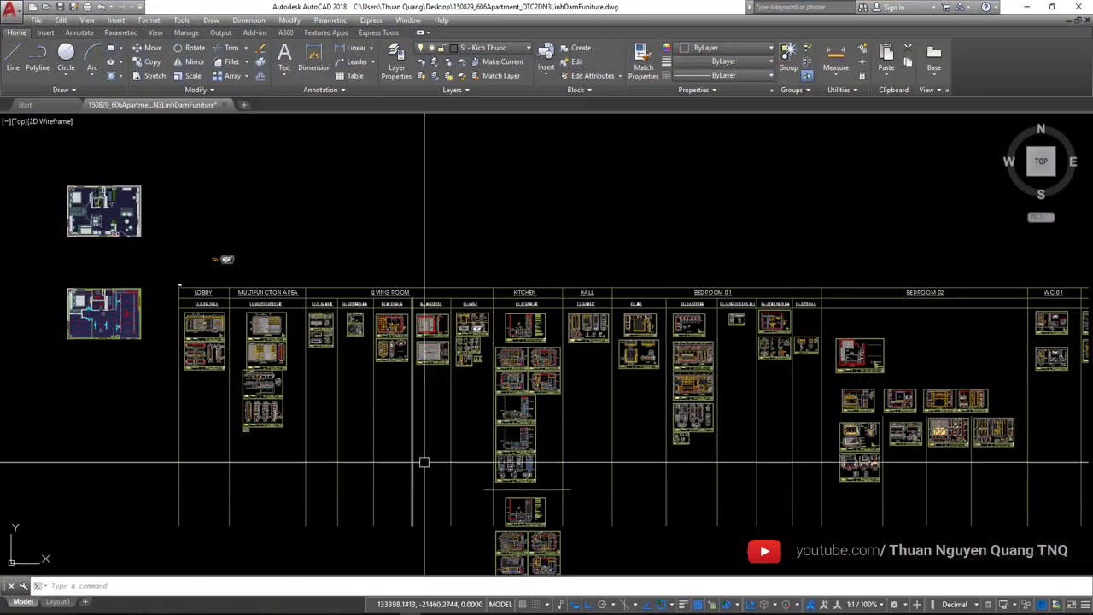
{"action": "scroll", "coordinate": [530, 346], "scroll_direction": "up", "scroll_amount": 2}
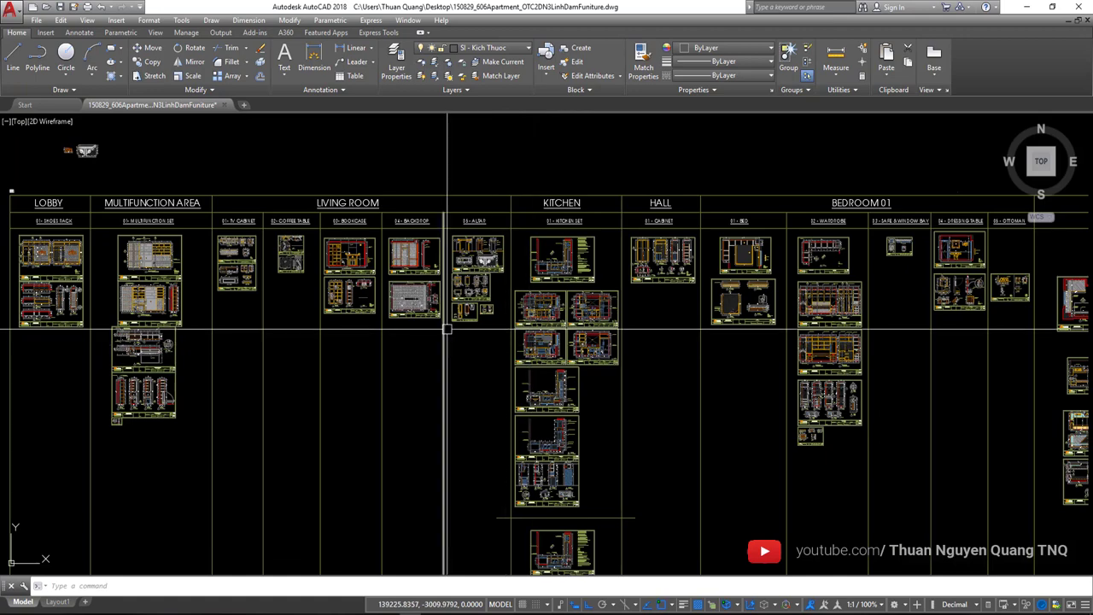
{"action": "scroll", "coordinate": [453, 341], "scroll_direction": "down", "scroll_amount": 4}
{"action": "scroll", "coordinate": [262, 254], "scroll_direction": "up", "scroll_amount": 4}
{"action": "scroll", "coordinate": [193, 371], "scroll_direction": "up", "scroll_amount": 3}
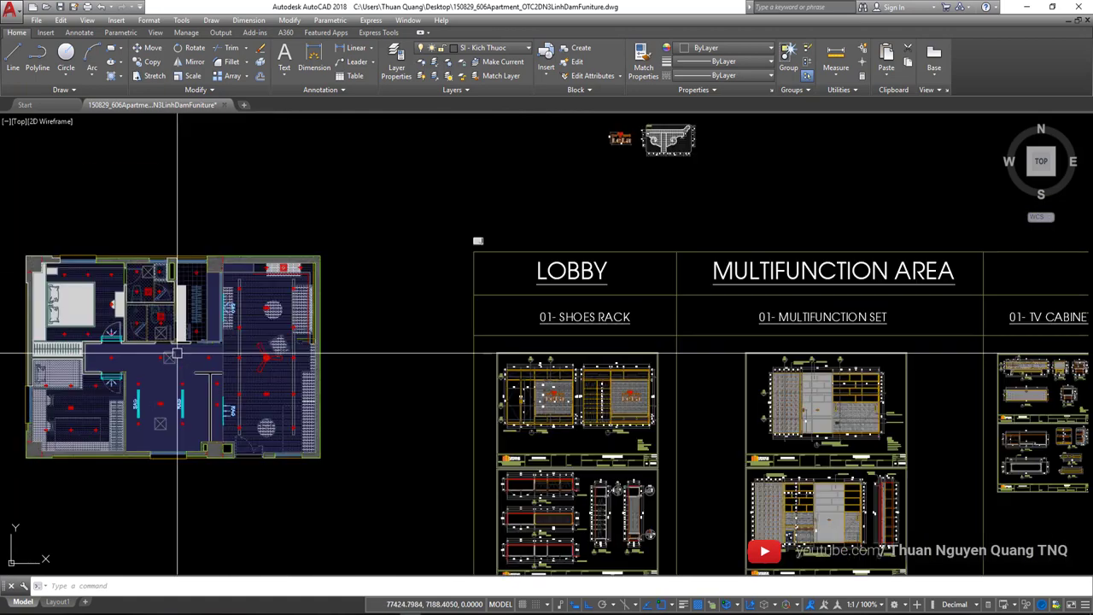
{"action": "scroll", "coordinate": [204, 350], "scroll_direction": "down", "scroll_amount": 3}
Pan across the upper floor plan and the Lobby through Bedroom 01 sheet row
{"action": "middle_click_drag", "start_coordinate": [241, 328], "coordinate": [257, 461]}
{"action": "scroll", "coordinate": [227, 330], "scroll_direction": "up", "scroll_amount": 4}
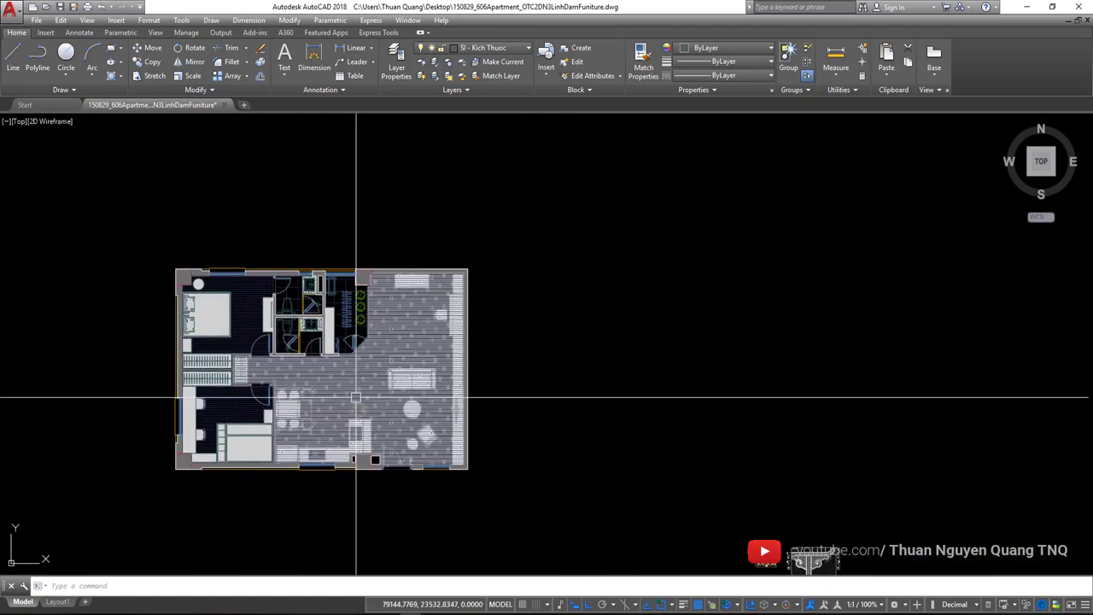
{"action": "scroll", "coordinate": [355, 359], "scroll_direction": "down", "scroll_amount": 4}
{"action": "scroll", "coordinate": [302, 191], "scroll_direction": "up", "scroll_amount": 4}
{"action": "scroll", "coordinate": [458, 405], "scroll_direction": "down", "scroll_amount": 4}
{"action": "middle_click_drag", "start_coordinate": [458, 404], "coordinate": [427, 344]}
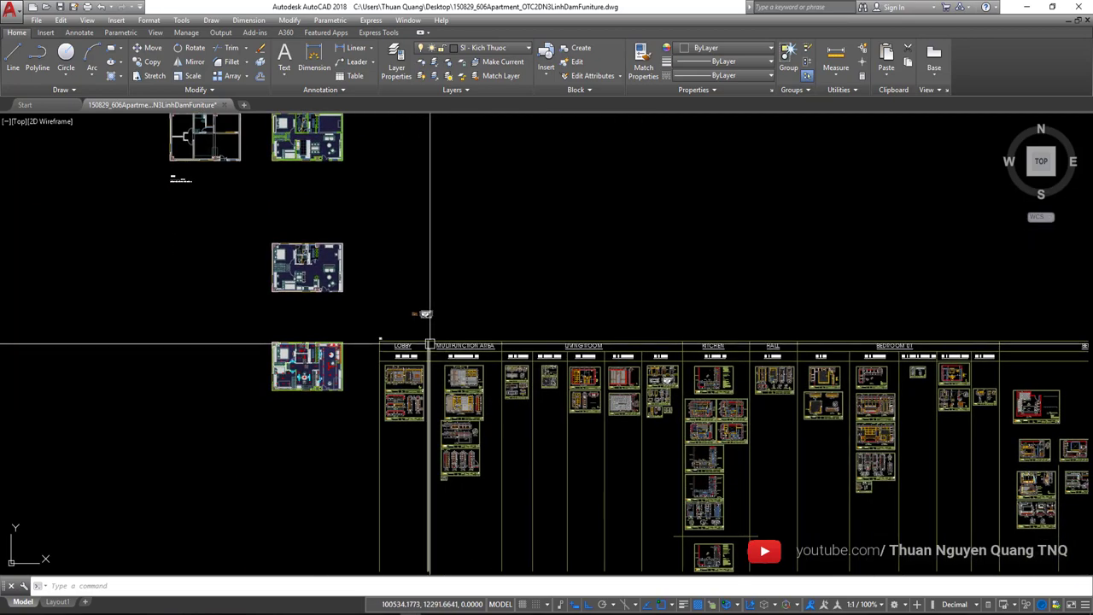
{"action": "scroll", "coordinate": [422, 235], "scroll_direction": "up", "scroll_amount": 3}
{"action": "scroll", "coordinate": [463, 321], "scroll_direction": "up", "scroll_amount": 3}
{"action": "scroll", "coordinate": [444, 299], "scroll_direction": "down", "scroll_amount": 3}
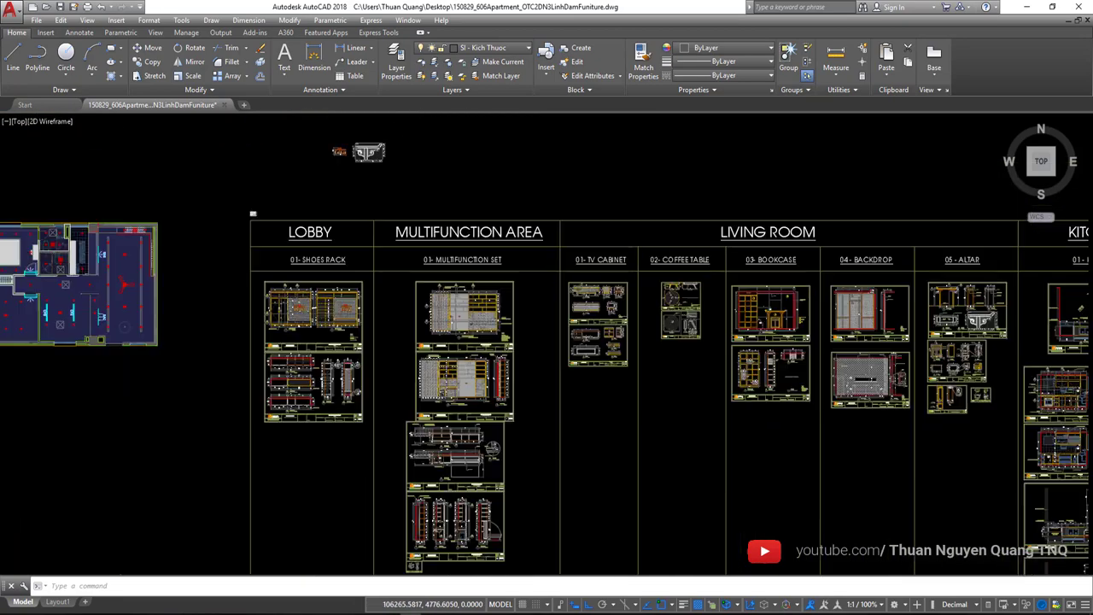
{"action": "middle_click_drag", "start_coordinate": [726, 276], "coordinate": [431, 292]}
{"action": "scroll", "coordinate": [431, 291], "scroll_direction": "down", "scroll_amount": 1}
Bring the floor plans and the enlarged Lobby and Multifunction sheets into view
{"action": "middle_click_drag", "start_coordinate": [194, 310], "coordinate": [536, 290]}
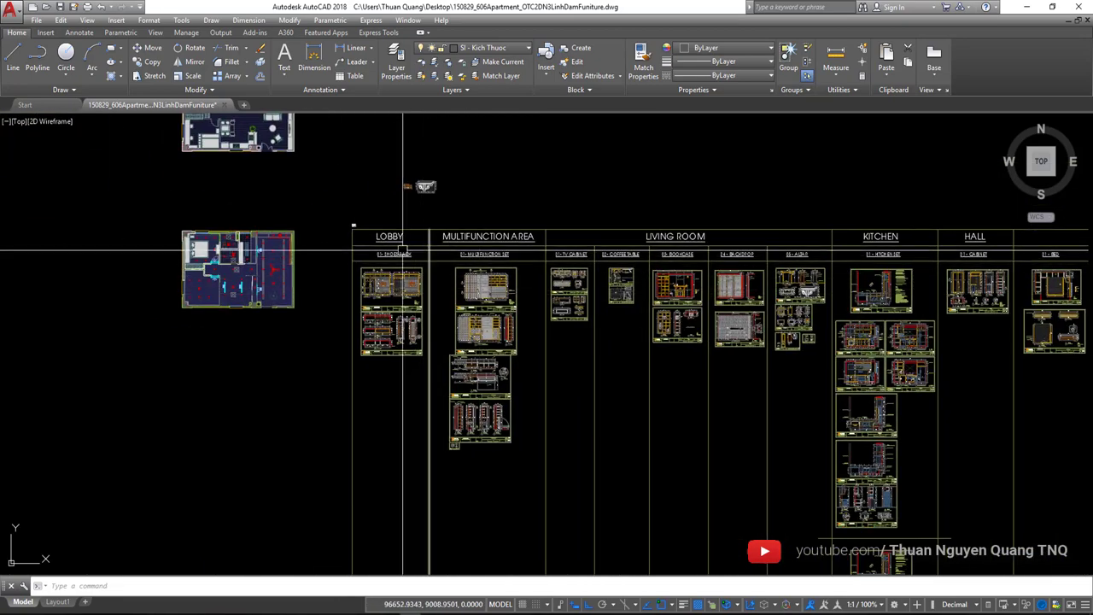
{"action": "scroll", "coordinate": [403, 252], "scroll_direction": "up", "scroll_amount": 3}
{"action": "scroll", "coordinate": [379, 207], "scroll_direction": "up", "scroll_amount": 2}
{"action": "scroll", "coordinate": [439, 276], "scroll_direction": "down", "scroll_amount": 2}
{"action": "middle_click_drag", "start_coordinate": [439, 275], "coordinate": [397, 235]}
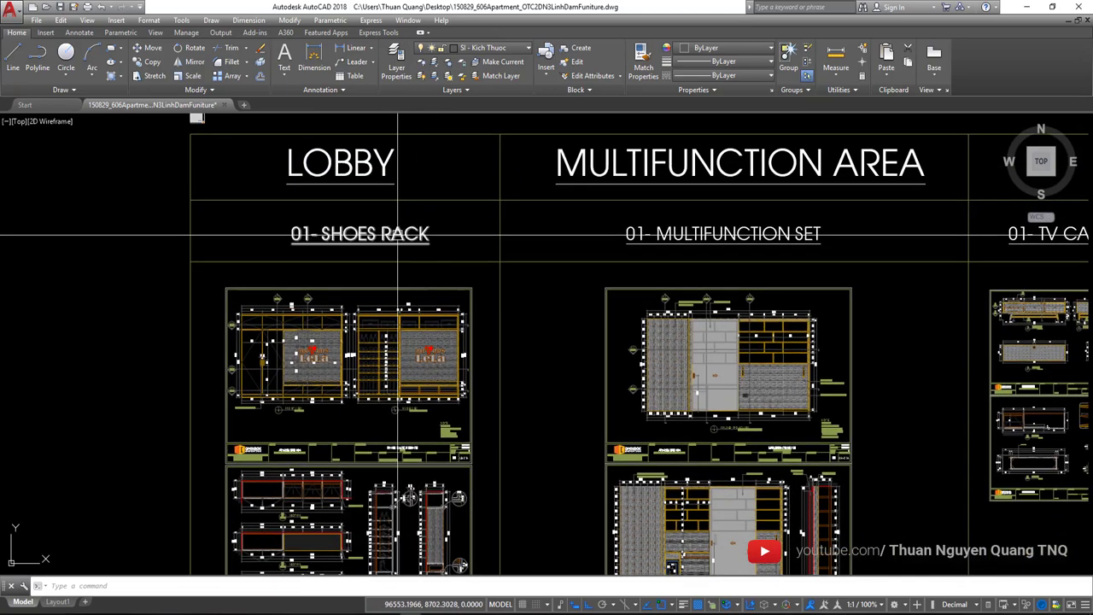
{"action": "scroll", "coordinate": [397, 233], "scroll_direction": "up", "scroll_amount": 3}
{"action": "scroll", "coordinate": [649, 207], "scroll_direction": "down", "scroll_amount": 2}
{"action": "middle_click_drag", "start_coordinate": [649, 208], "coordinate": [202, 214]}
{"action": "scroll", "coordinate": [492, 215], "scroll_direction": "down", "scroll_amount": 3}
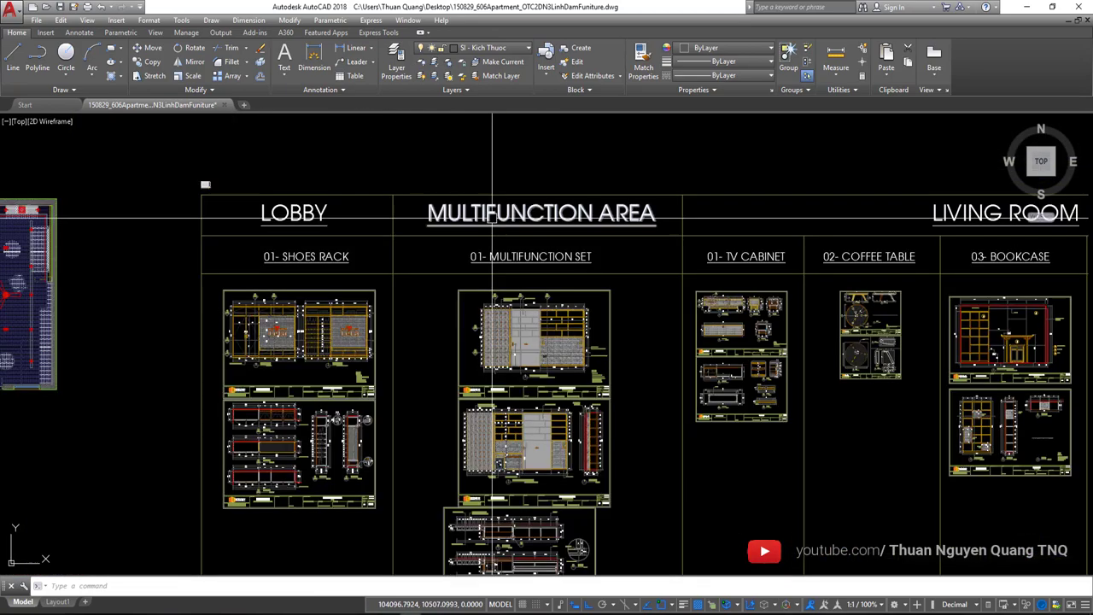
Centre and zoom onto Multifunction Set elevation sheet MA-01A, with the TV Cabinet sheet alongside
{"action": "middle_click_drag", "start_coordinate": [491, 215], "coordinate": [461, 190]}
{"action": "scroll", "coordinate": [553, 219], "scroll_direction": "up", "scroll_amount": 3}
{"action": "scroll", "coordinate": [573, 244], "scroll_direction": "down", "scroll_amount": 2}
{"action": "middle_click_drag", "start_coordinate": [552, 355], "coordinate": [544, 316]}
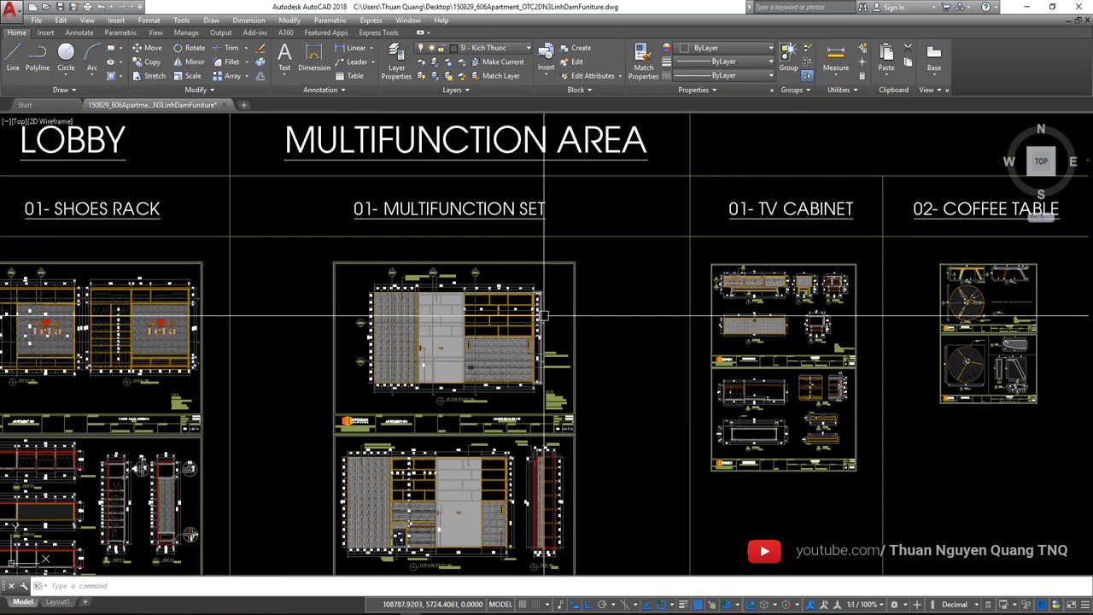
{"action": "scroll", "coordinate": [544, 316], "scroll_direction": "up", "scroll_amount": 5}
{"action": "scroll", "coordinate": [539, 312], "scroll_direction": "down", "scroll_amount": 5}
{"action": "scroll", "coordinate": [568, 378], "scroll_direction": "up", "scroll_amount": 5}
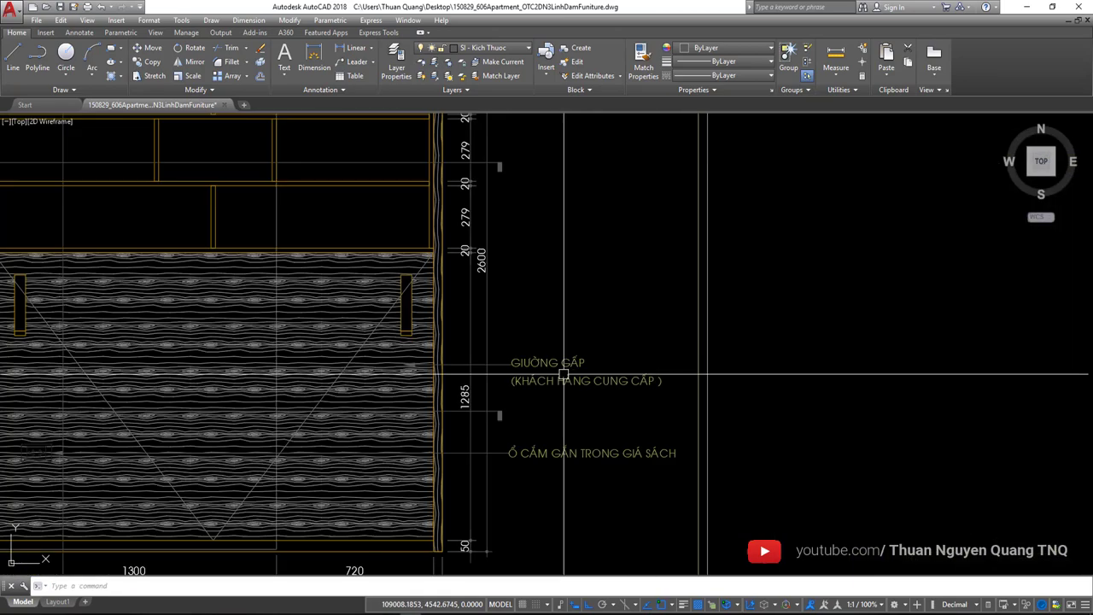
{"action": "scroll", "coordinate": [569, 378], "scroll_direction": "down", "scroll_amount": 5}
{"action": "scroll", "coordinate": [597, 246], "scroll_direction": "down", "scroll_amount": 2}
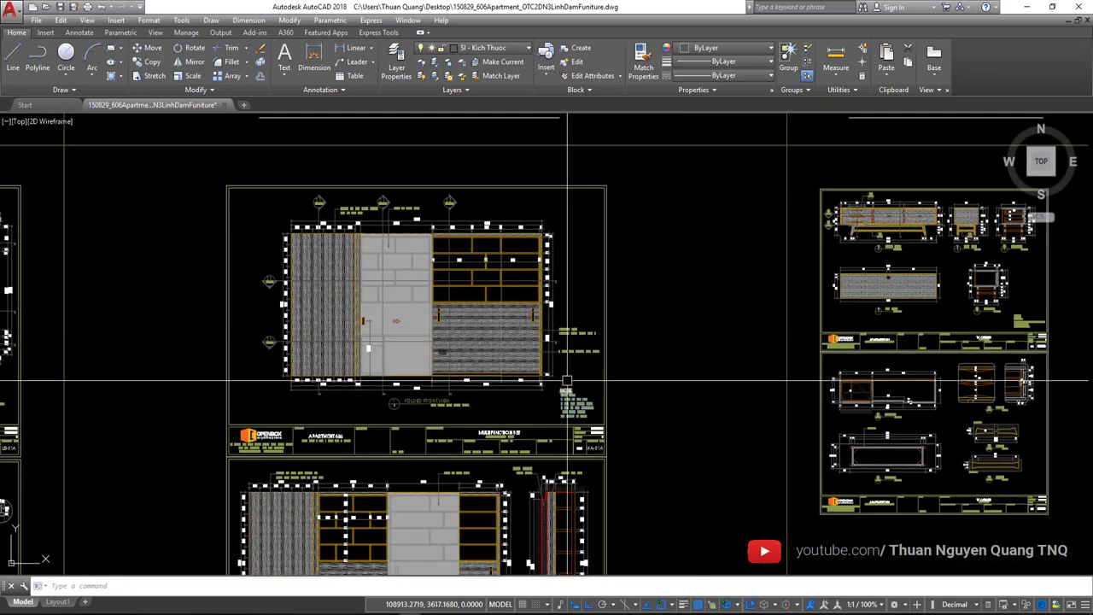
{"action": "scroll", "coordinate": [567, 380], "scroll_direction": "up", "scroll_amount": 5}
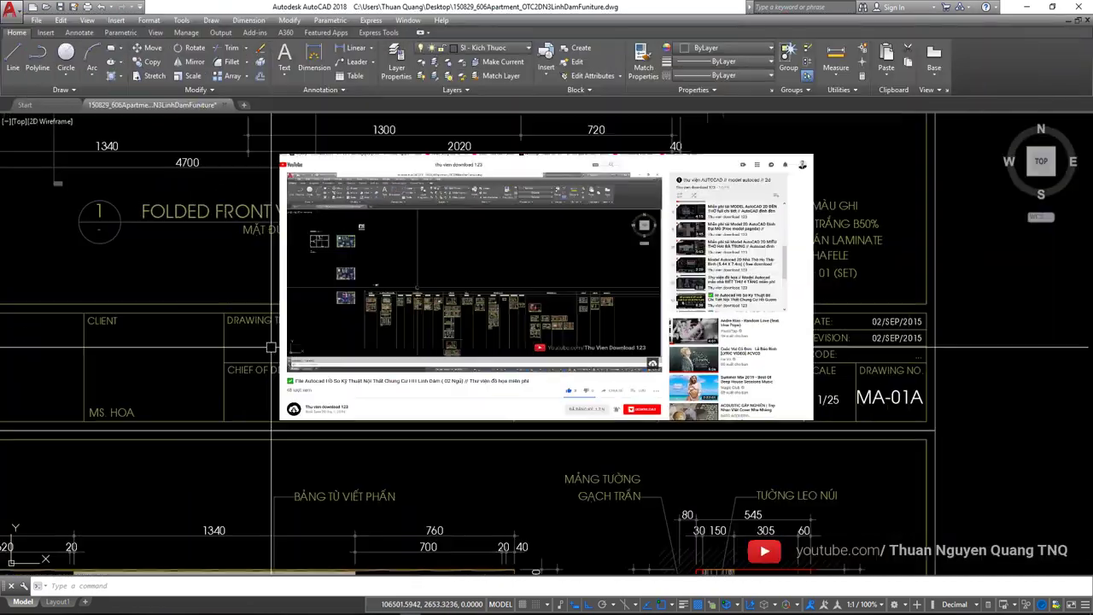
Zoom into the Folded Front View label and MA-01A title block, then back out to the full sheet
{"action": "scroll", "coordinate": [401, 346], "scroll_direction": "up", "scroll_amount": 2}
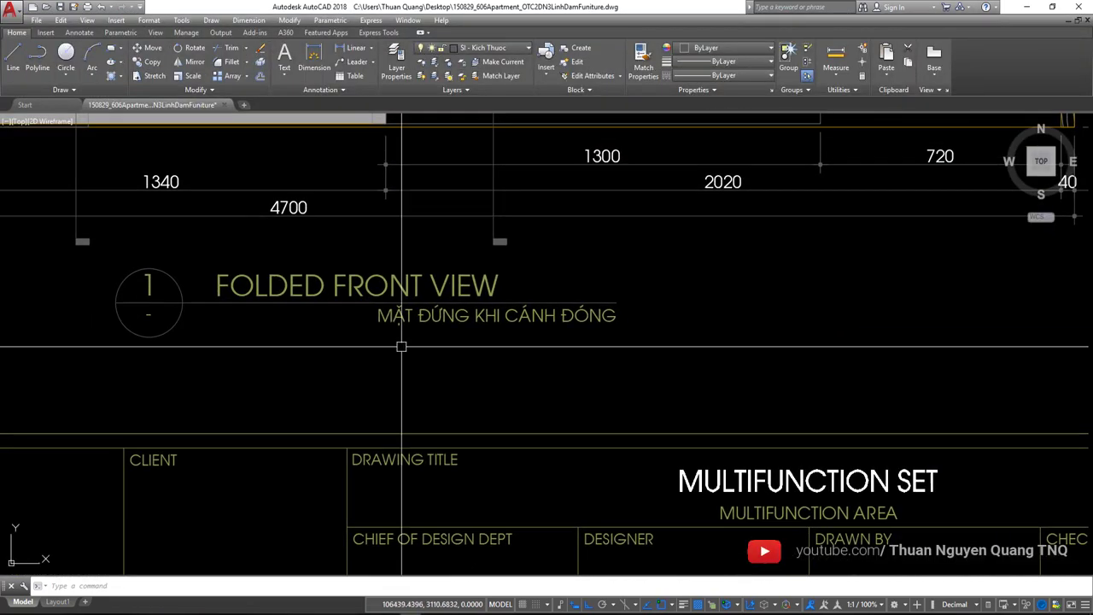
{"action": "scroll", "coordinate": [419, 306], "scroll_direction": "up", "scroll_amount": 2}
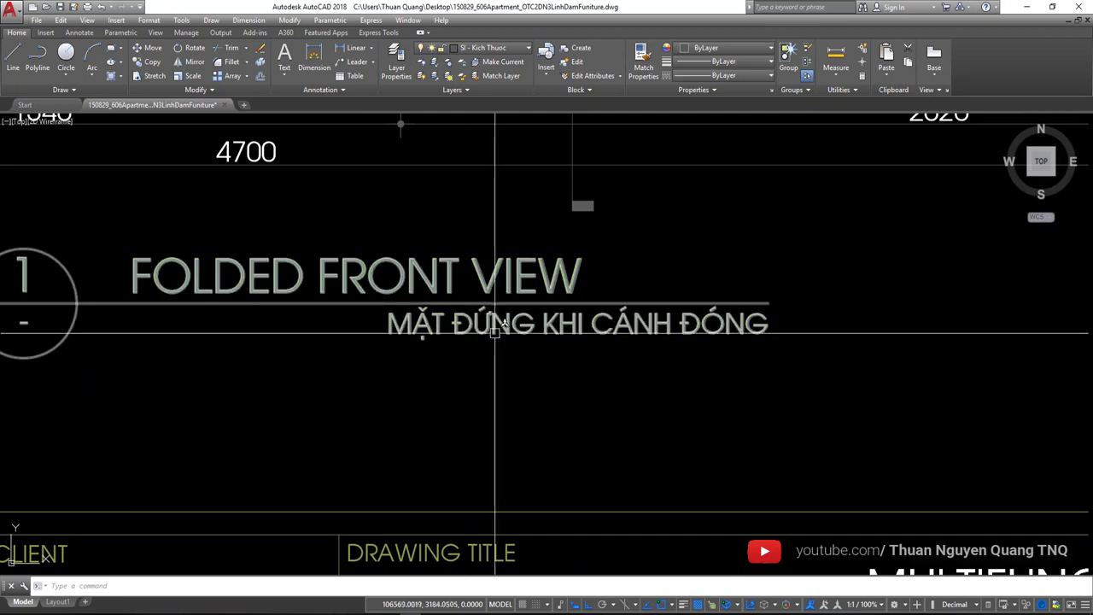
{"action": "scroll", "coordinate": [495, 333], "scroll_direction": "down", "scroll_amount": 5}
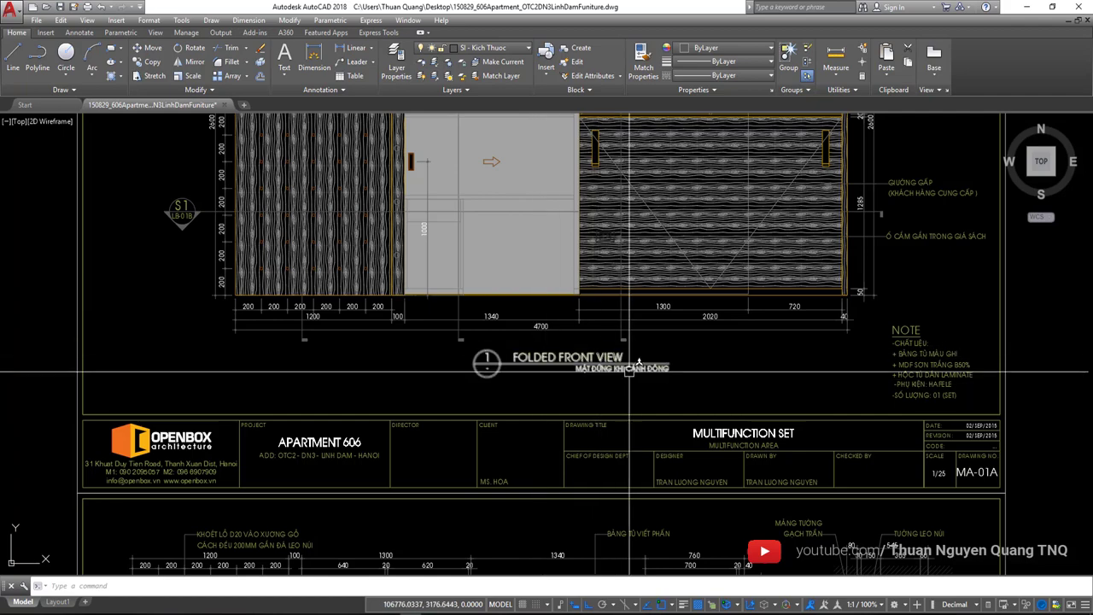
{"action": "scroll", "coordinate": [630, 371], "scroll_direction": "up", "scroll_amount": 3}
{"action": "scroll", "coordinate": [504, 353], "scroll_direction": "down", "scroll_amount": 3}
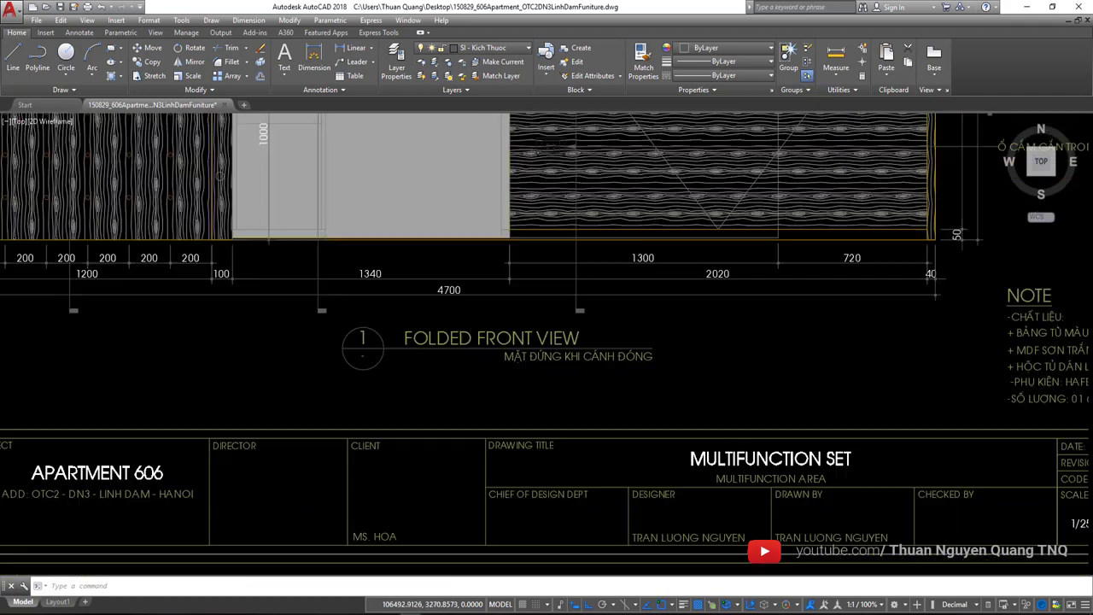
{"action": "scroll", "coordinate": [513, 341], "scroll_direction": "down", "scroll_amount": 3}
{"action": "scroll", "coordinate": [571, 305], "scroll_direction": "up", "scroll_amount": 2}
{"action": "scroll", "coordinate": [528, 307], "scroll_direction": "down", "scroll_amount": 2}
{"action": "scroll", "coordinate": [528, 307], "scroll_direction": "down", "scroll_amount": 2}
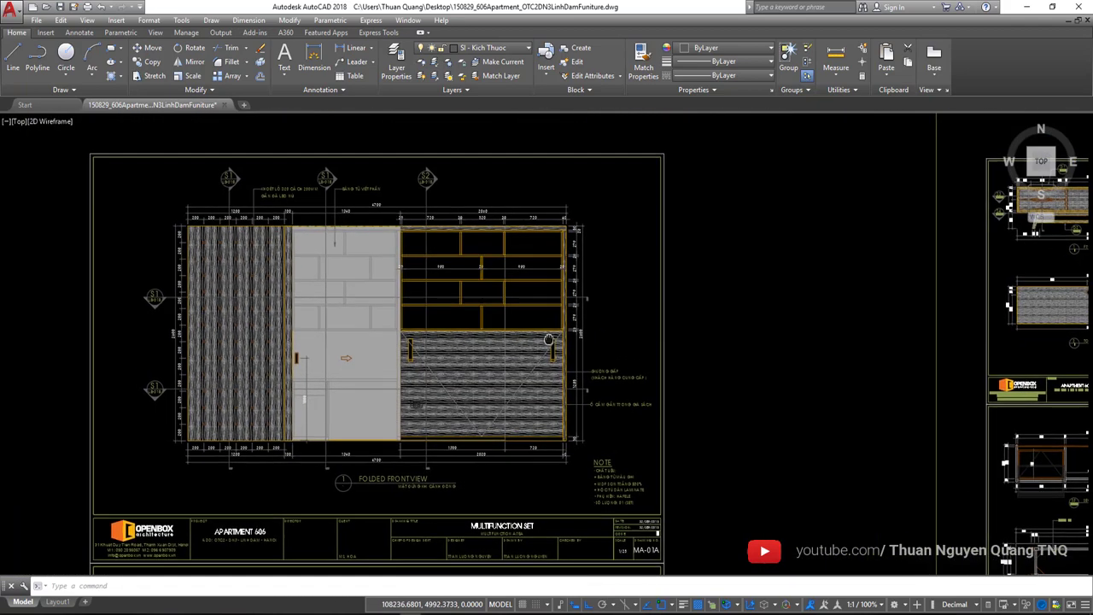
Centre the Lobby Shoes Rack & Bench sheet and zoom into its section views
{"action": "scroll", "coordinate": [415, 293], "scroll_direction": "down", "scroll_amount": 5}
{"action": "middle_click_drag", "start_coordinate": [415, 293], "coordinate": [529, 293]}
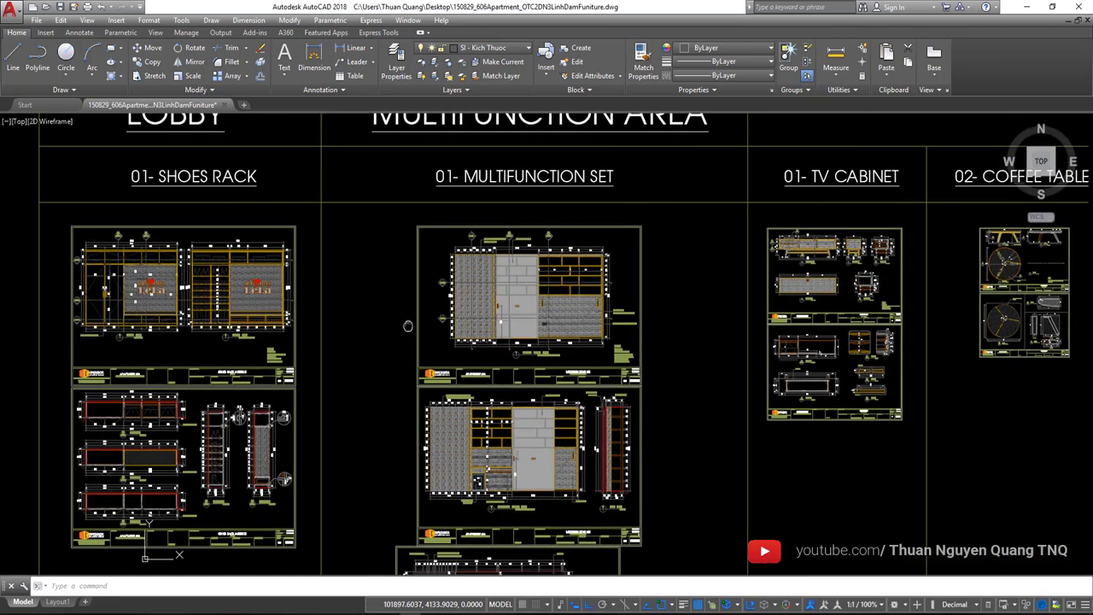
{"action": "scroll", "coordinate": [427, 325], "scroll_direction": "up", "scroll_amount": 1}
{"action": "scroll", "coordinate": [412, 358], "scroll_direction": "up", "scroll_amount": 4}
{"action": "scroll", "coordinate": [412, 382], "scroll_direction": "down", "scroll_amount": 5}
{"action": "scroll", "coordinate": [413, 382], "scroll_direction": "up", "scroll_amount": 1}
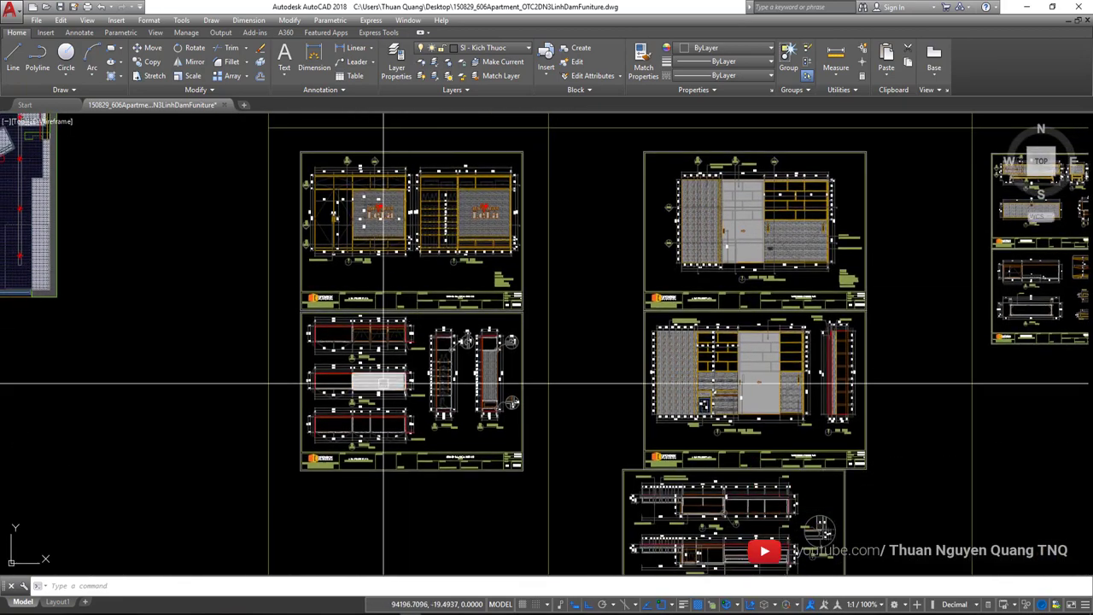
{"action": "scroll", "coordinate": [412, 382], "scroll_direction": "up", "scroll_amount": 3}
{"action": "scroll", "coordinate": [413, 382], "scroll_direction": "down", "scroll_amount": 2}
{"action": "scroll", "coordinate": [413, 383], "scroll_direction": "up", "scroll_amount": 2}
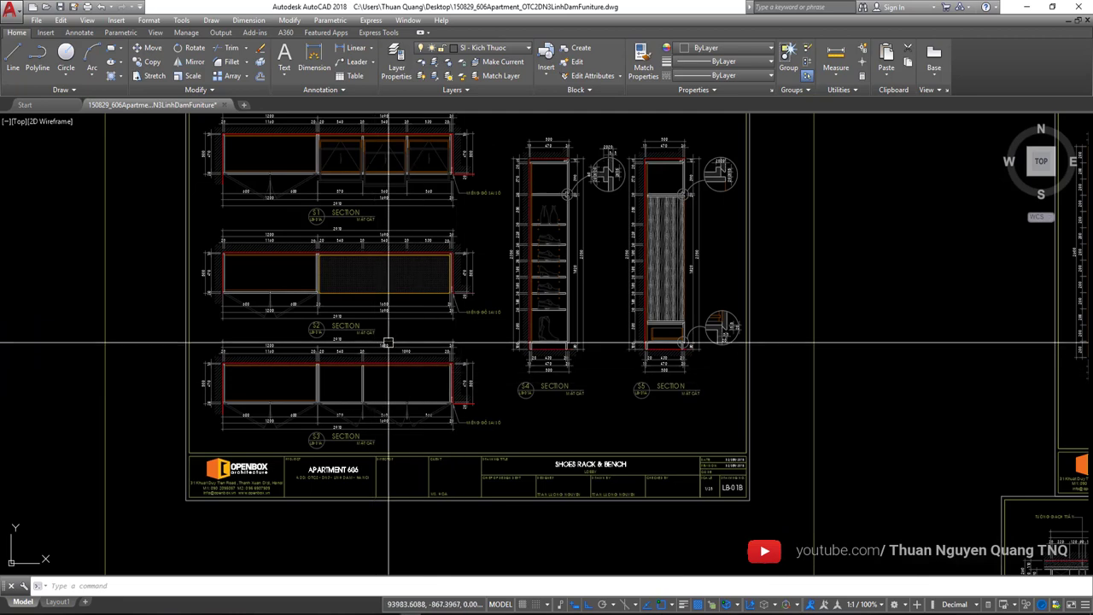
Zoom closer to the MIẾNG GỖ SAI SỐ note, then out to the Lobby and Multifunction overview
{"action": "scroll", "coordinate": [402, 309], "scroll_direction": "up", "scroll_amount": 4}
{"action": "scroll", "coordinate": [632, 323], "scroll_direction": "up", "scroll_amount": 1}
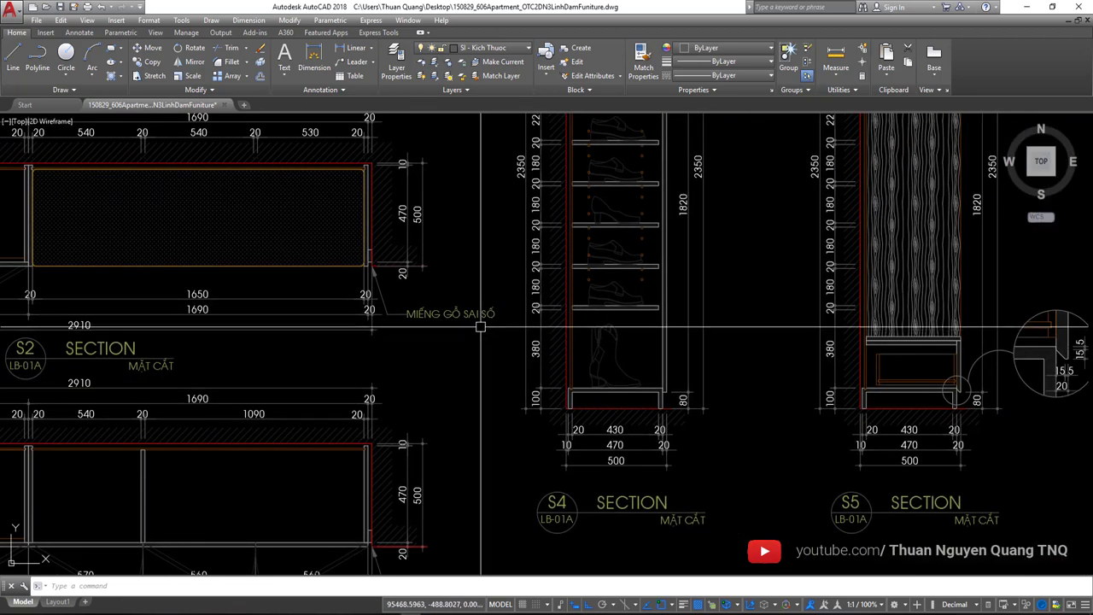
{"action": "scroll", "coordinate": [512, 311], "scroll_direction": "up", "scroll_amount": 3}
{"action": "scroll", "coordinate": [384, 301], "scroll_direction": "down", "scroll_amount": 2}
{"action": "scroll", "coordinate": [383, 303], "scroll_direction": "up", "scroll_amount": 3}
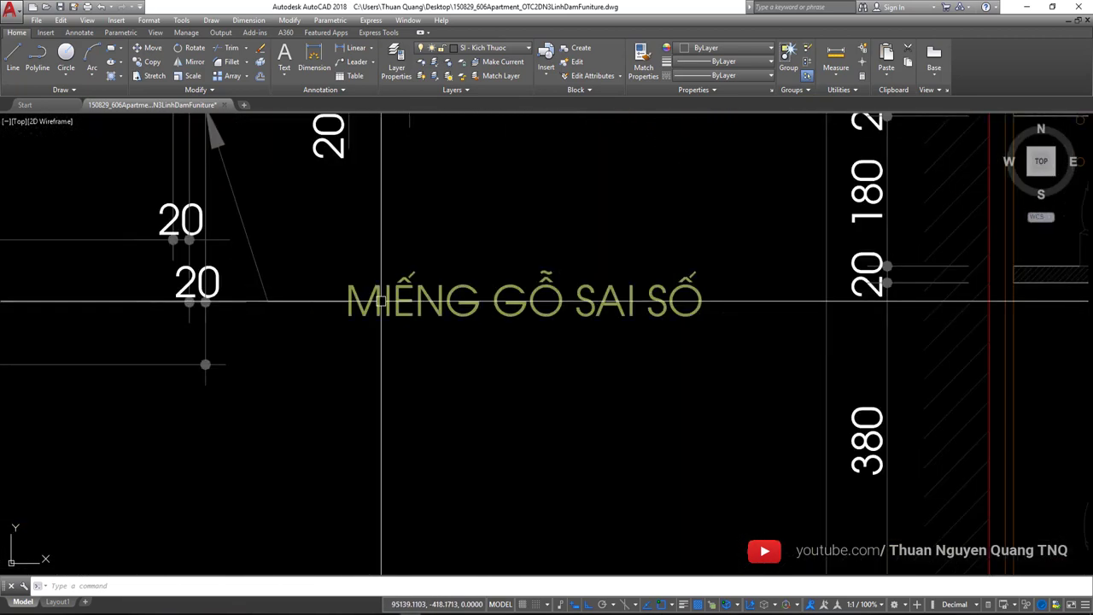
{"action": "scroll", "coordinate": [409, 290], "scroll_direction": "down", "scroll_amount": 2}
{"action": "scroll", "coordinate": [451, 279], "scroll_direction": "down", "scroll_amount": 5}
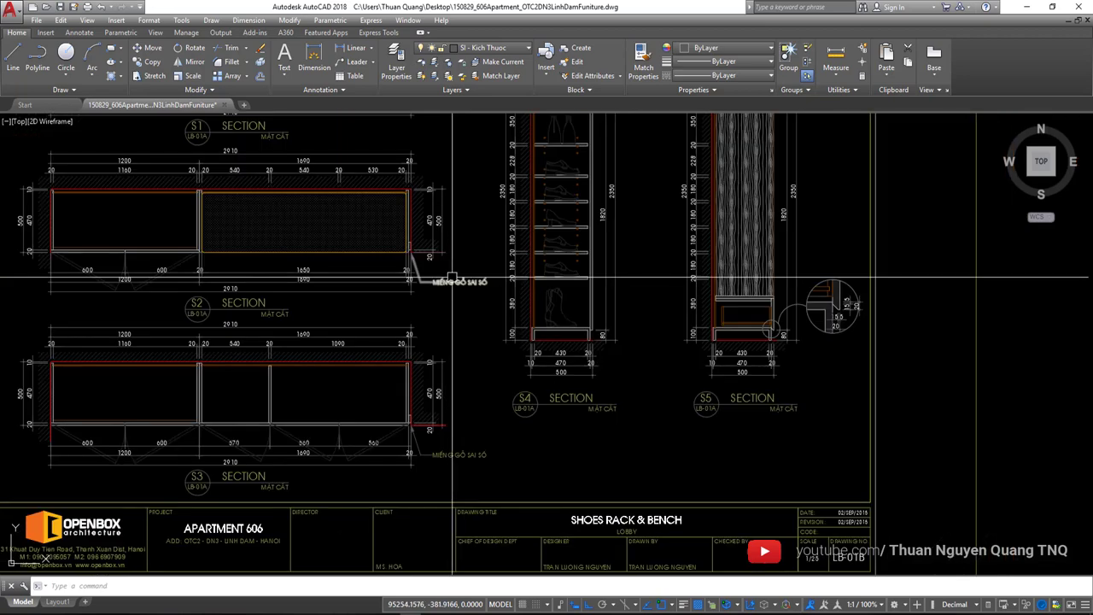
{"action": "scroll", "coordinate": [444, 298], "scroll_direction": "down", "scroll_amount": 5}
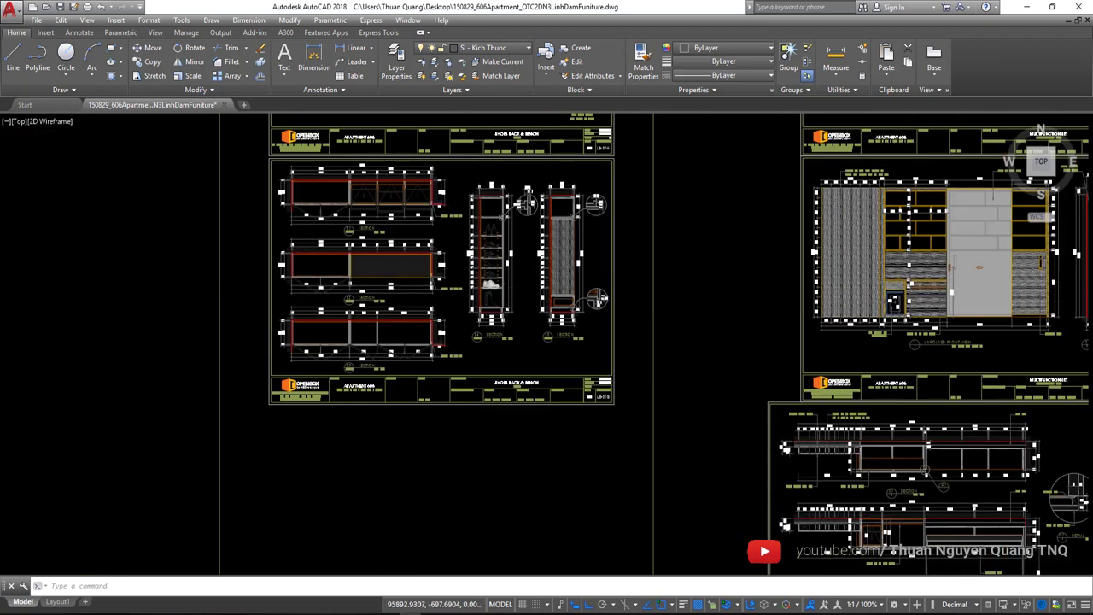
{"action": "scroll", "coordinate": [444, 298], "scroll_direction": "down", "scroll_amount": 3}
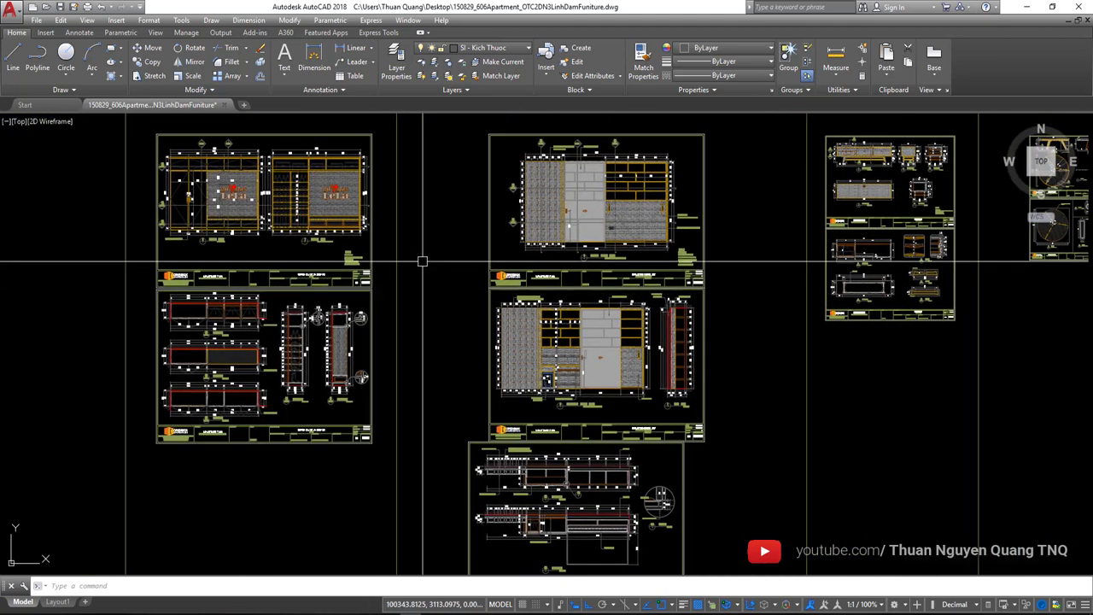
{"action": "scroll", "coordinate": [529, 257], "scroll_direction": "down", "scroll_amount": 2}
{"action": "scroll", "coordinate": [525, 232], "scroll_direction": "down", "scroll_amount": 4}
Shift the full furniture sheet overview sideways and scroll the view
{"action": "middle_click_drag", "start_coordinate": [524, 231], "coordinate": [444, 231]}
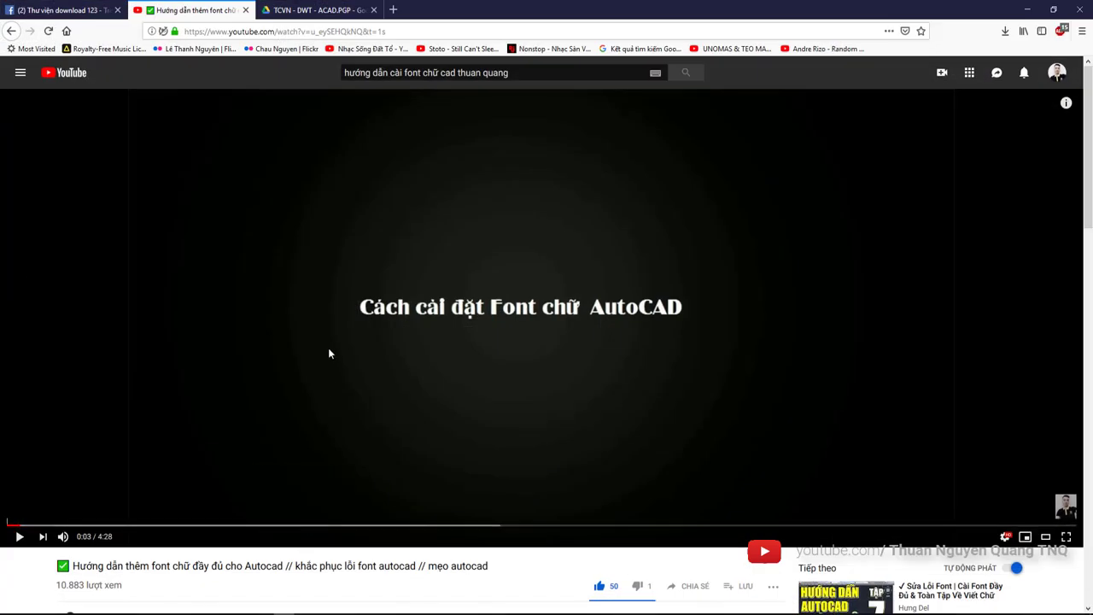
{"action": "scroll", "coordinate": [358, 362], "scroll_direction": "down", "scroll_amount": 3}
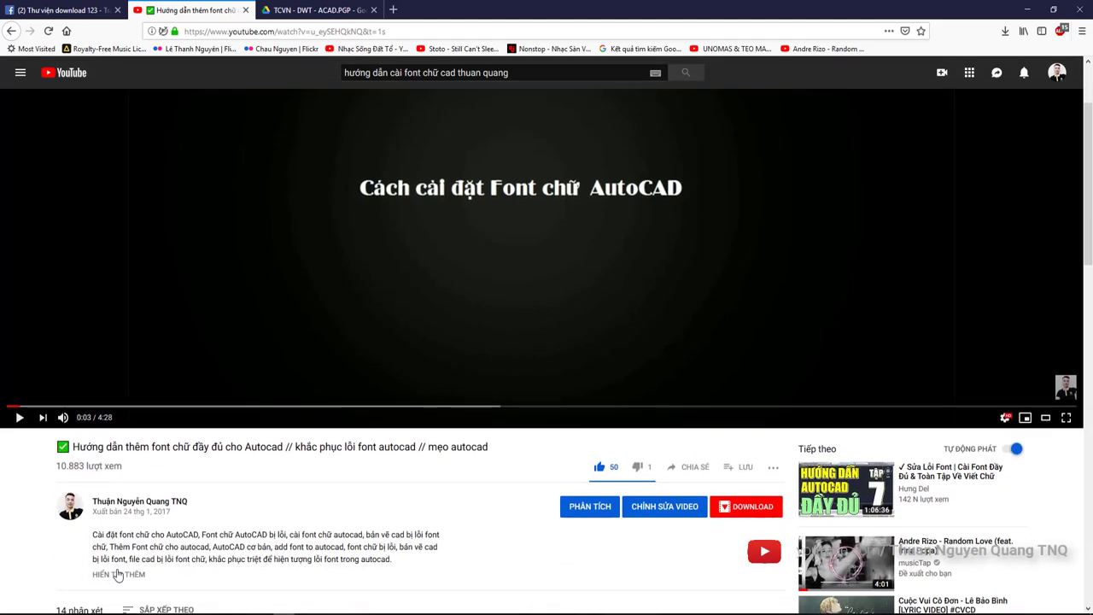
{"action": "scroll", "coordinate": [256, 392], "scroll_direction": "down", "scroll_amount": 2}
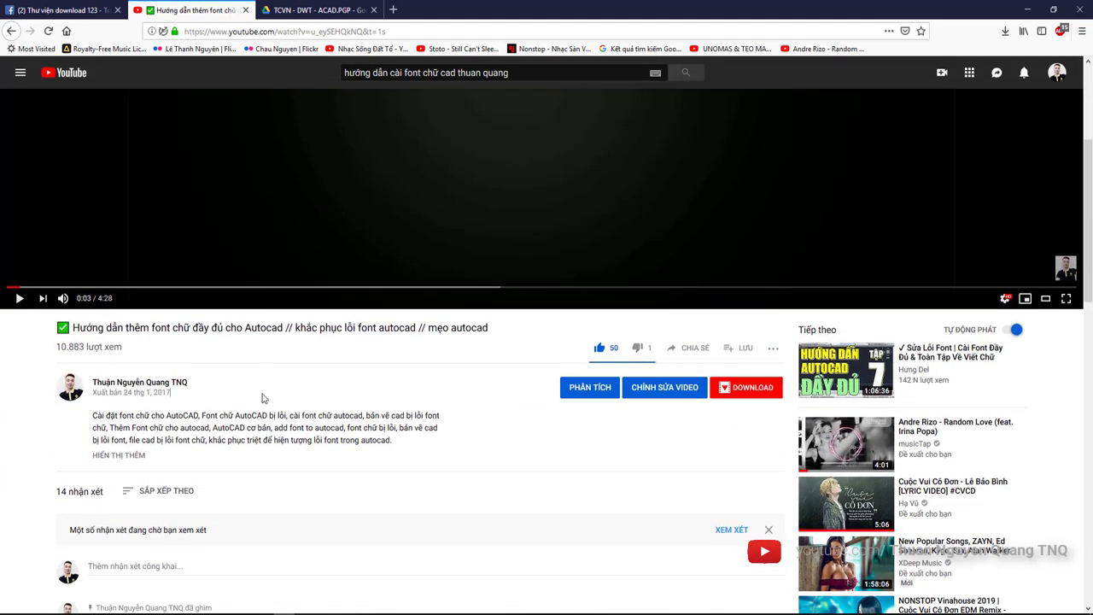
{"action": "scroll", "coordinate": [263, 398], "scroll_direction": "up", "scroll_amount": 5}
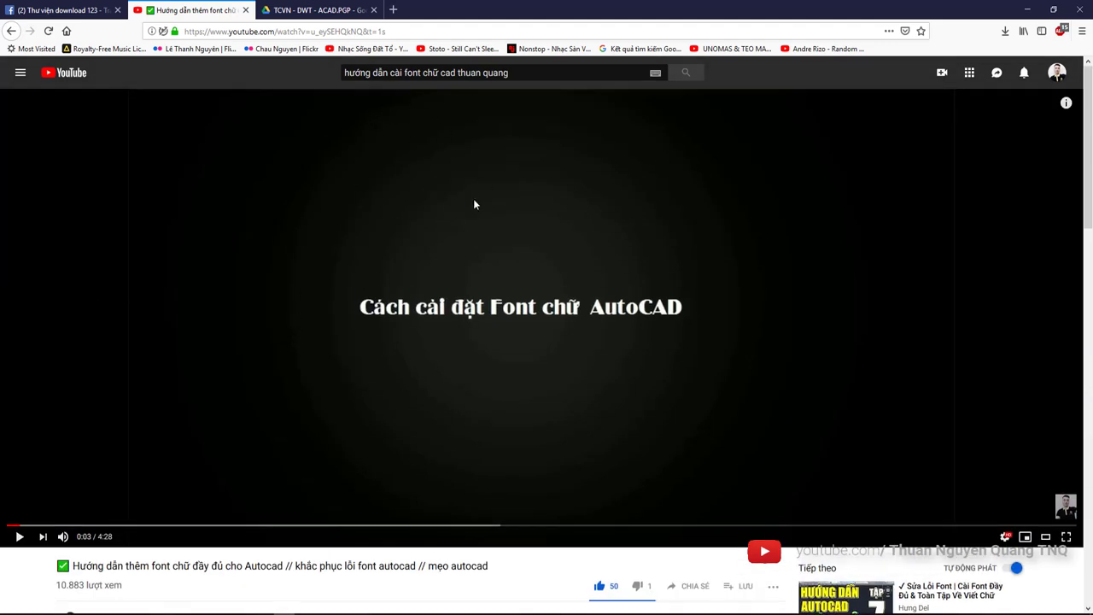
Resume the AutoCAD font tutorial video and scroll back up to the full player
{"action": "left_click", "coordinate": [431, 256]}
{"action": "scroll", "coordinate": [359, 285], "scroll_direction": "down", "scroll_amount": 3}
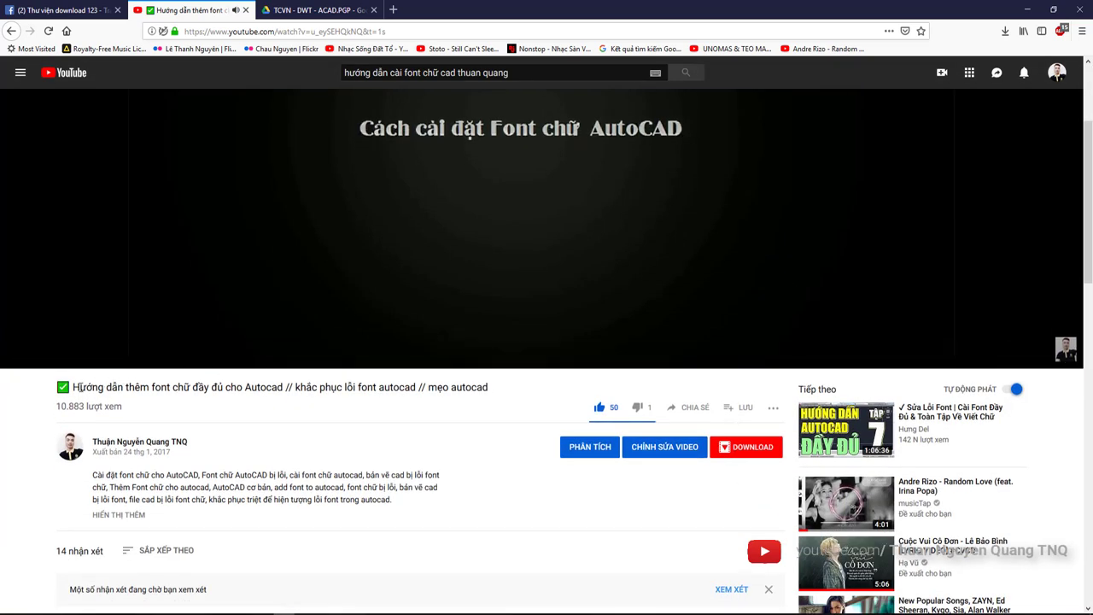
{"action": "left_click_drag", "start_coordinate": [231, 390], "coordinate": [382, 392]}
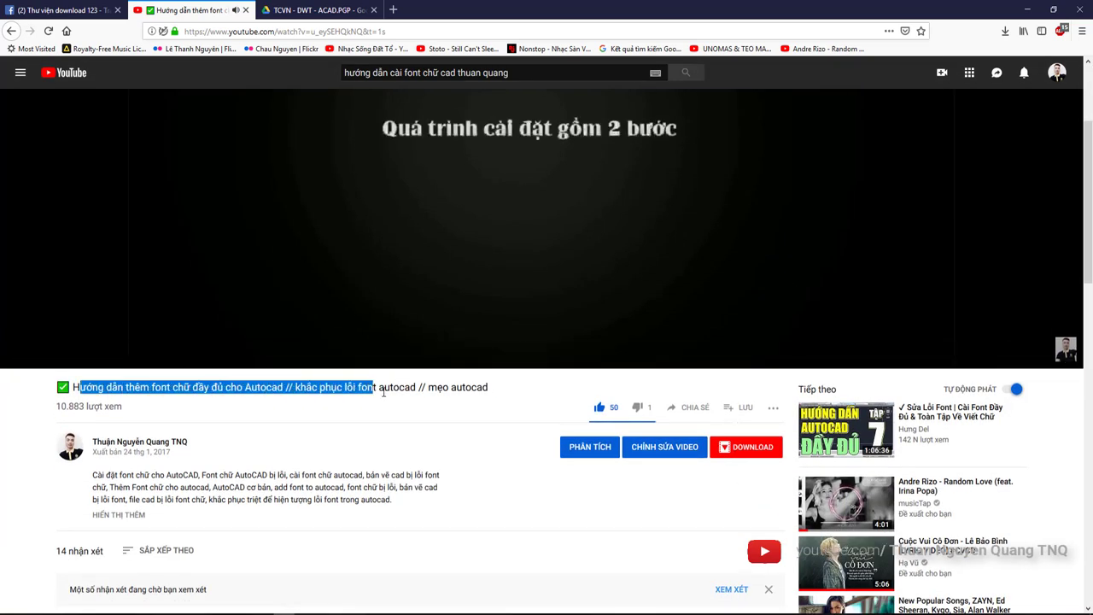
{"action": "left_click", "coordinate": [501, 411]}
{"action": "scroll", "coordinate": [449, 349], "scroll_direction": "up", "scroll_amount": 3}
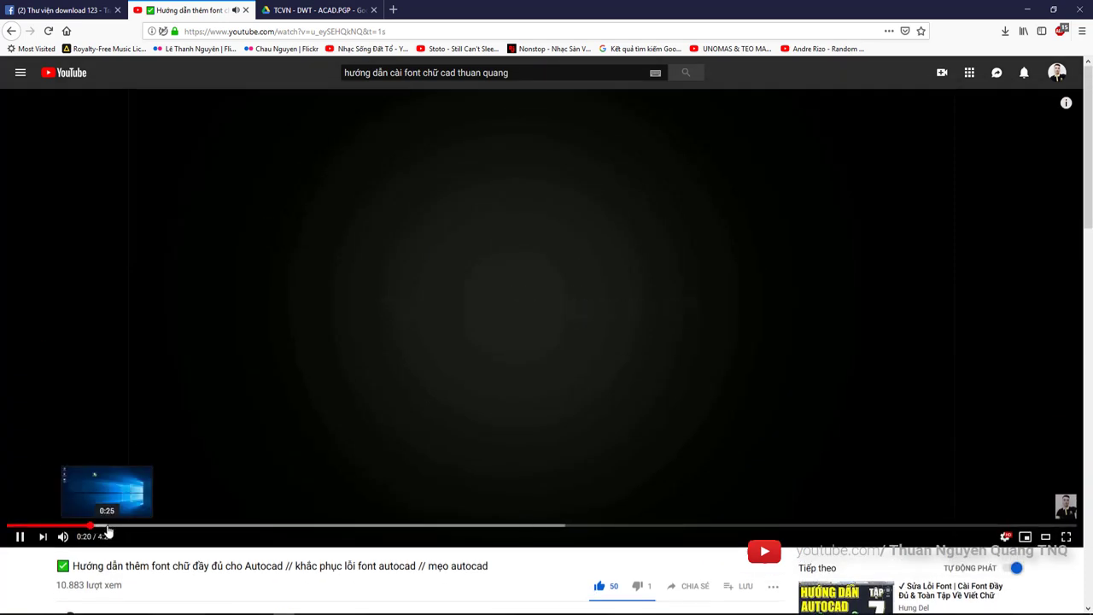
Skip the tutorial ahead to the desktop scene and scroll through the page comments
{"action": "left_click", "coordinate": [103, 526]}
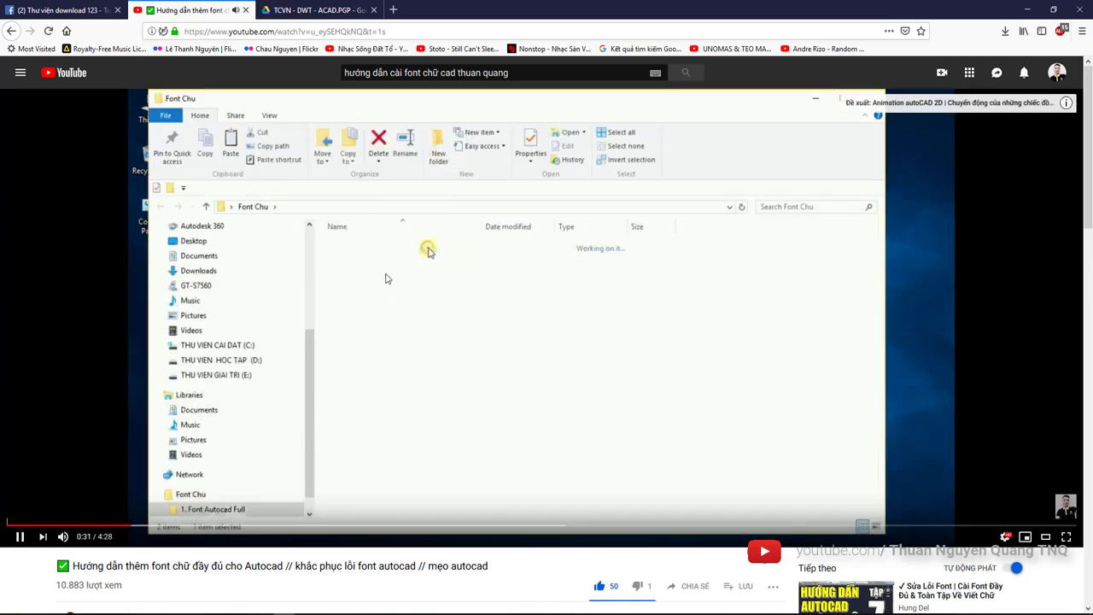
{"action": "scroll", "coordinate": [436, 289], "scroll_direction": "down", "scroll_amount": 4}
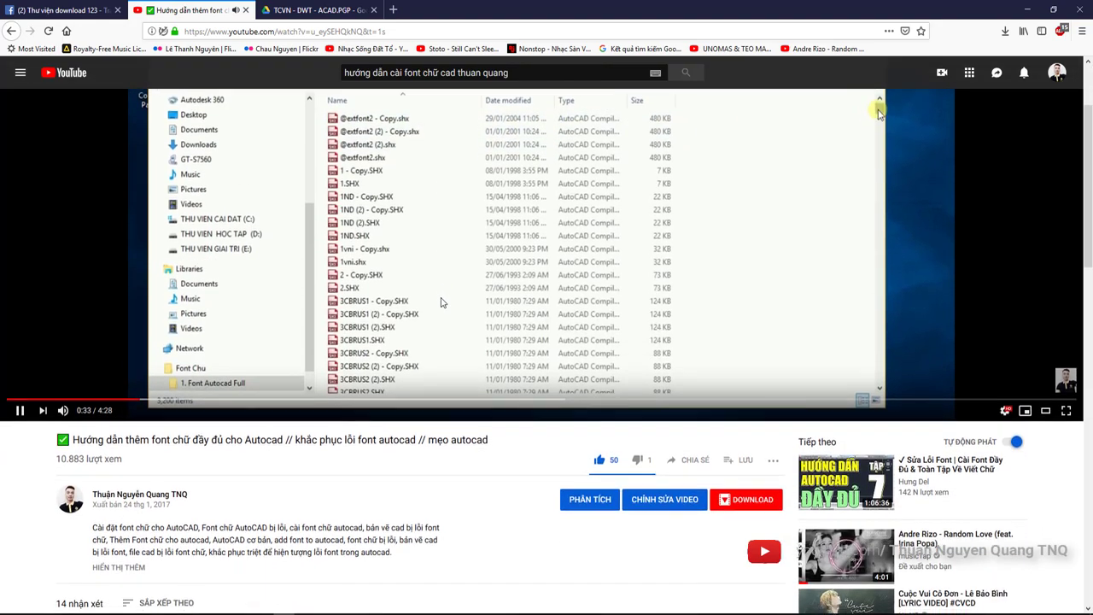
{"action": "scroll", "coordinate": [444, 303], "scroll_direction": "up", "scroll_amount": 1}
{"action": "scroll", "coordinate": [448, 303], "scroll_direction": "up", "scroll_amount": 2}
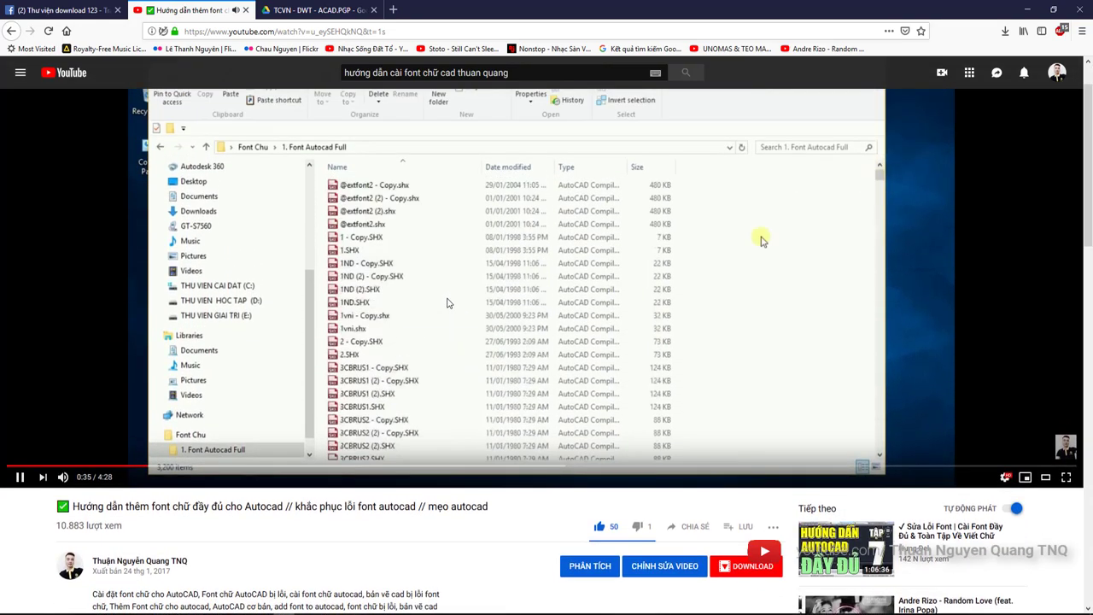
{"action": "scroll", "coordinate": [448, 303], "scroll_direction": "down", "scroll_amount": 3}
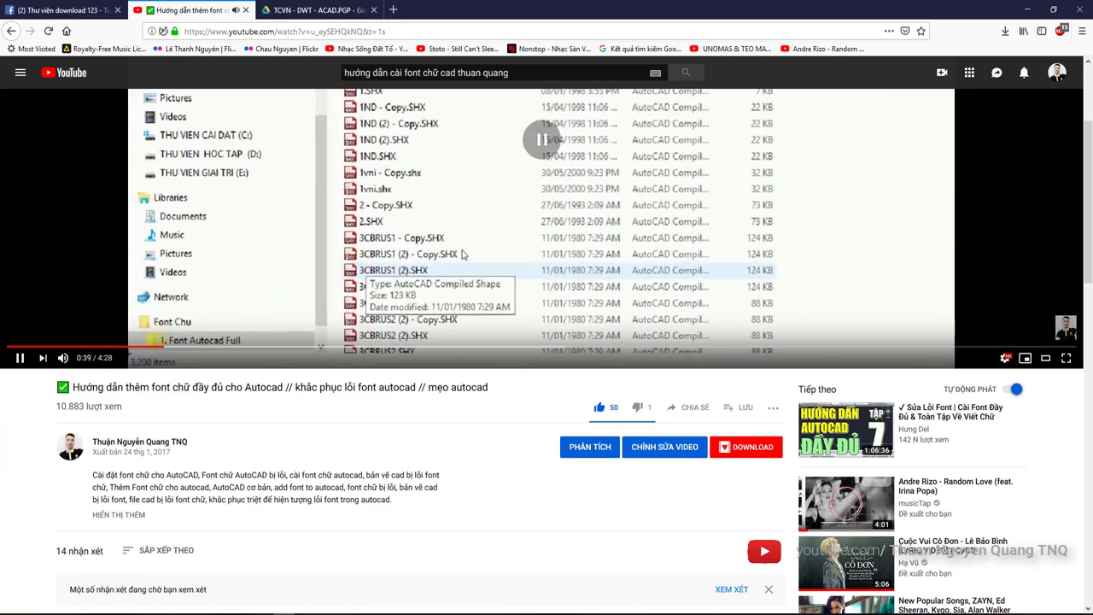
{"action": "scroll", "coordinate": [453, 264], "scroll_direction": "down", "scroll_amount": 3}
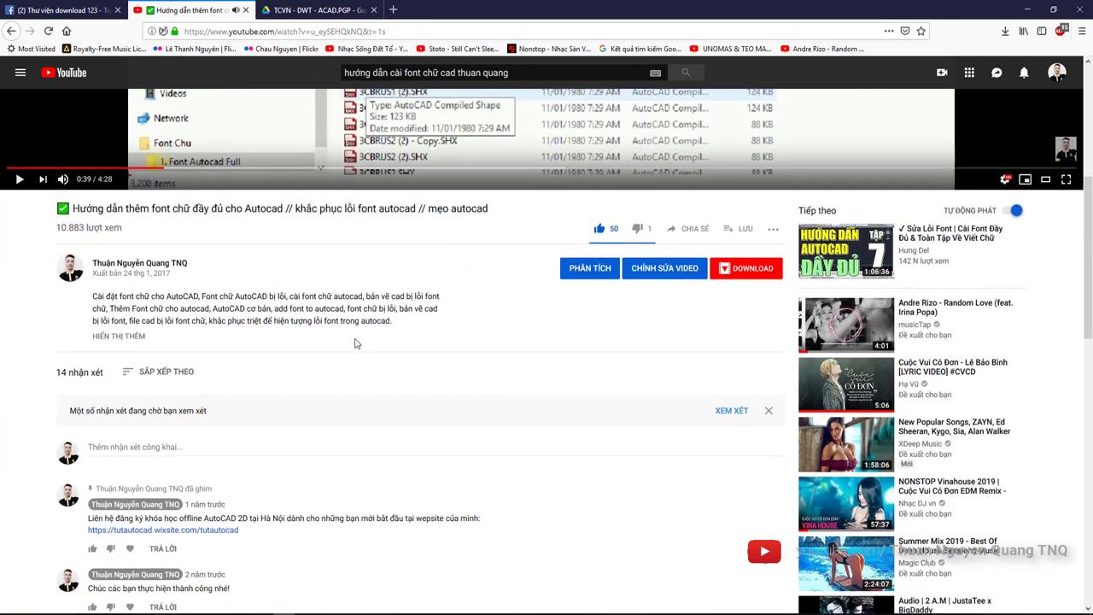
{"action": "scroll", "coordinate": [308, 337], "scroll_direction": "down", "scroll_amount": 4}
{"action": "scroll", "coordinate": [222, 337], "scroll_direction": "down", "scroll_amount": 2}
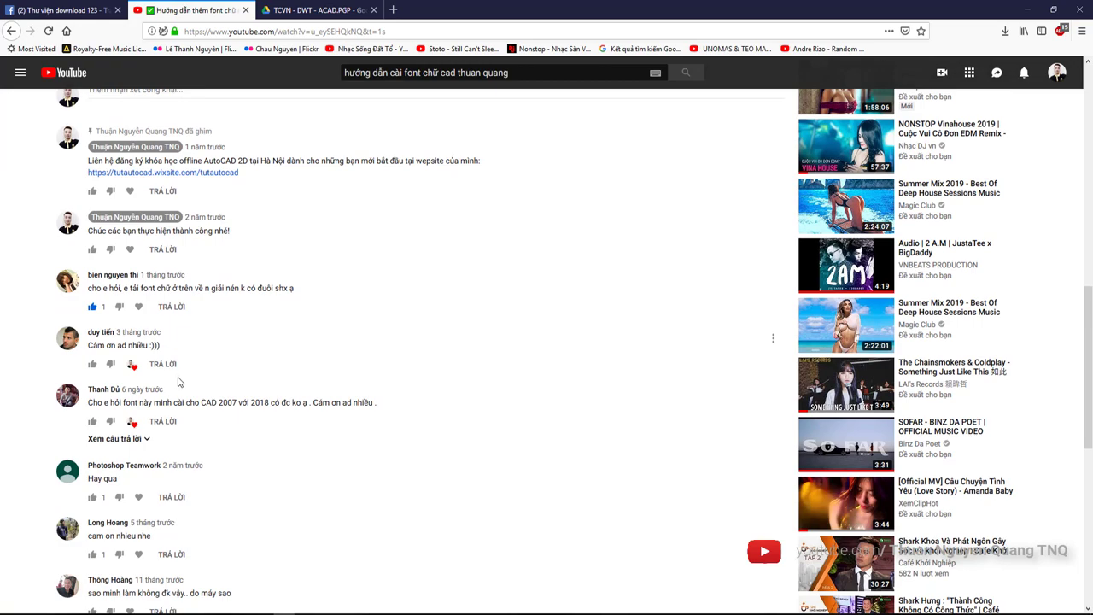
{"action": "scroll", "coordinate": [171, 465], "scroll_direction": "down", "scroll_amount": 2}
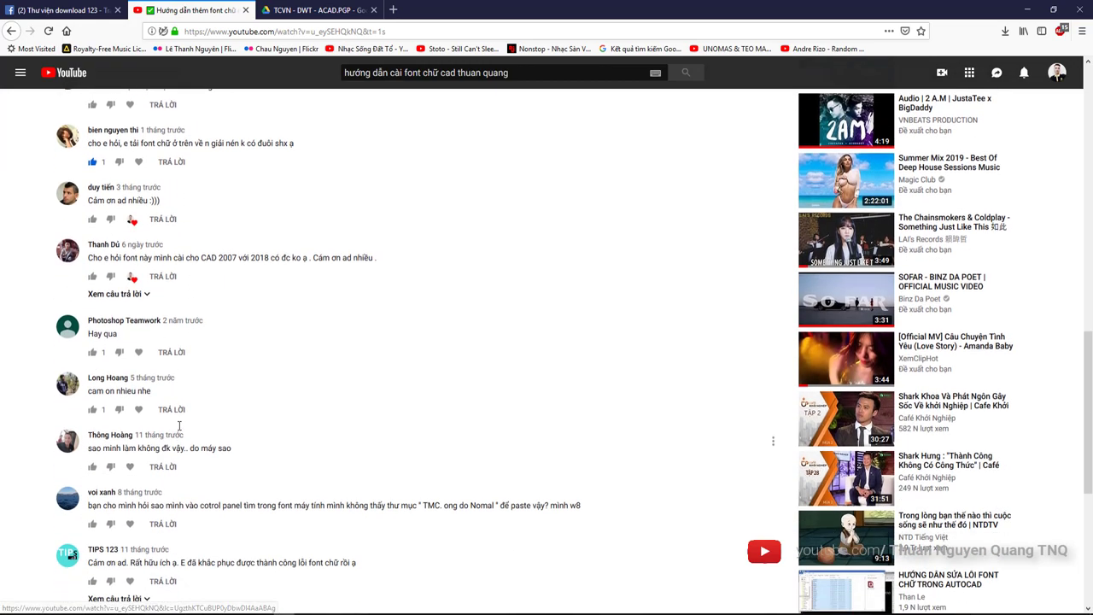
{"action": "scroll", "coordinate": [202, 452], "scroll_direction": "up", "scroll_amount": 5}
{"action": "scroll", "coordinate": [210, 449], "scroll_direction": "up", "scroll_amount": 5}
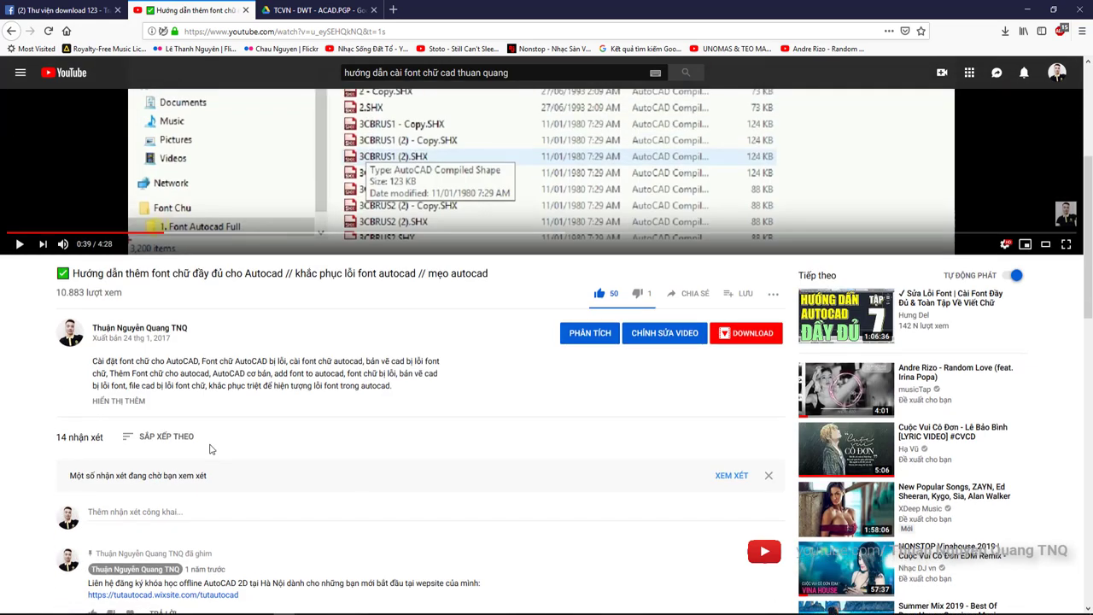
{"action": "scroll", "coordinate": [211, 447], "scroll_direction": "up", "scroll_amount": 3}
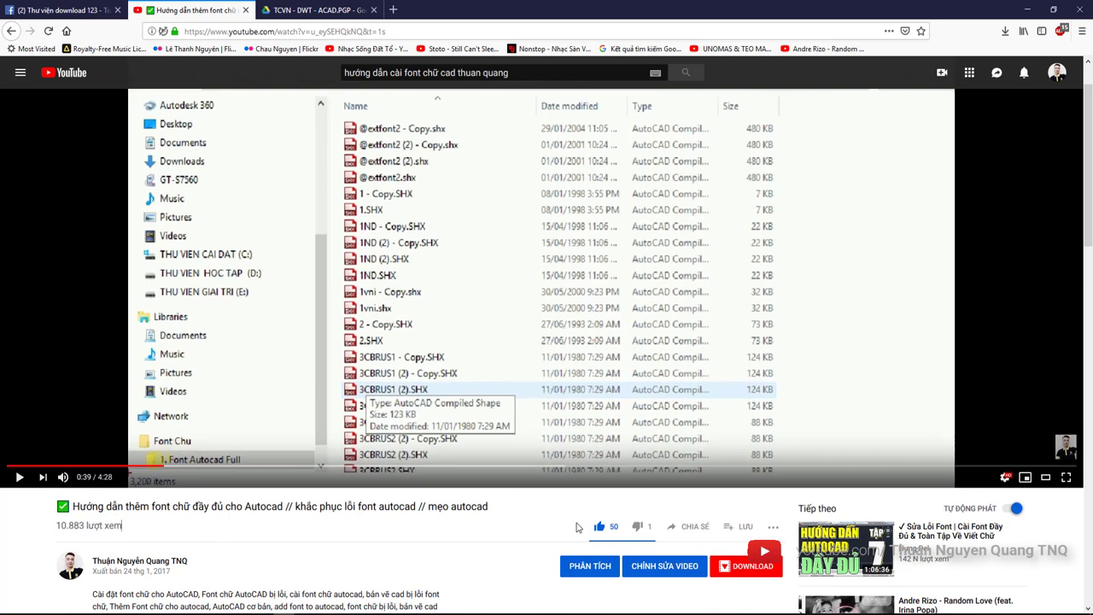
{"action": "scroll", "coordinate": [755, 76], "scroll_direction": "up", "scroll_amount": 1}
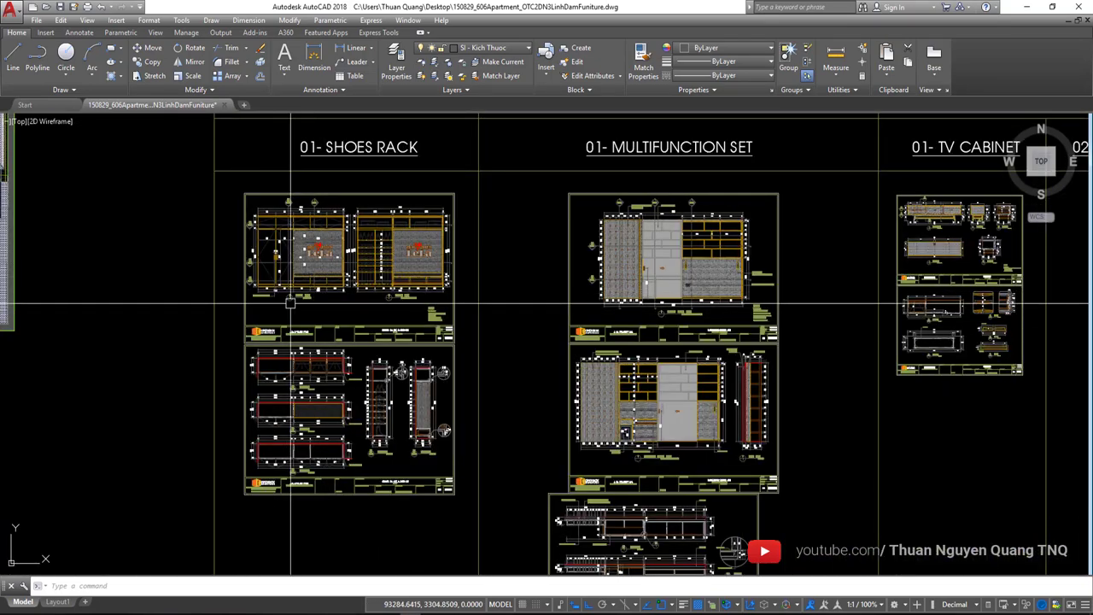
Exit full-screen playback, expand the video description, and return to the player paused at 0:39
{"action": "key", "text": "Escape"}
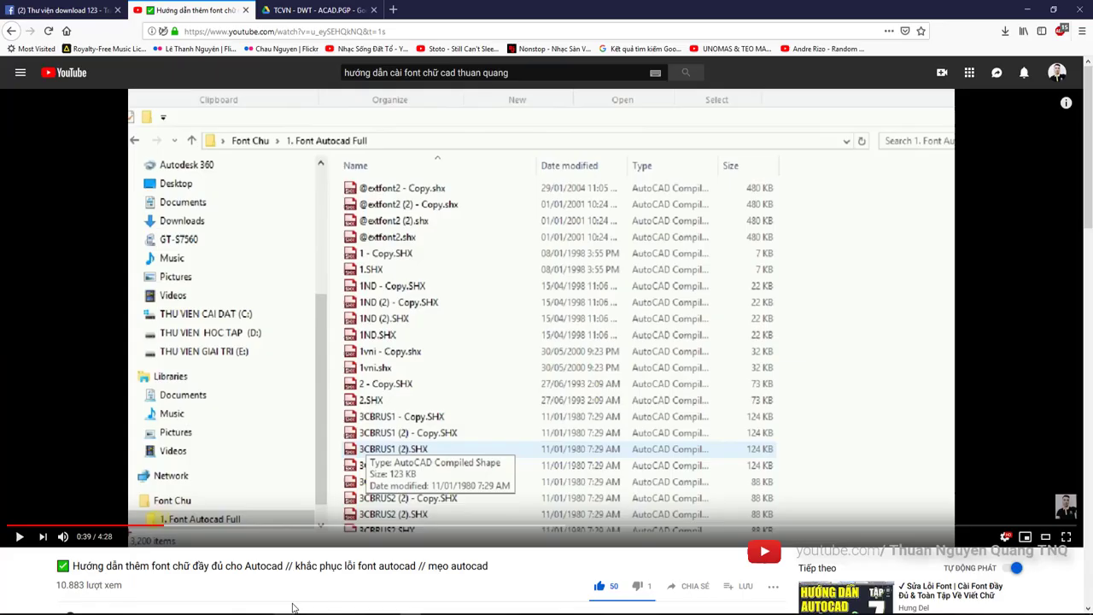
{"action": "scroll", "coordinate": [134, 305], "scroll_direction": "down", "scroll_amount": 5}
{"action": "left_click", "coordinate": [130, 276]}
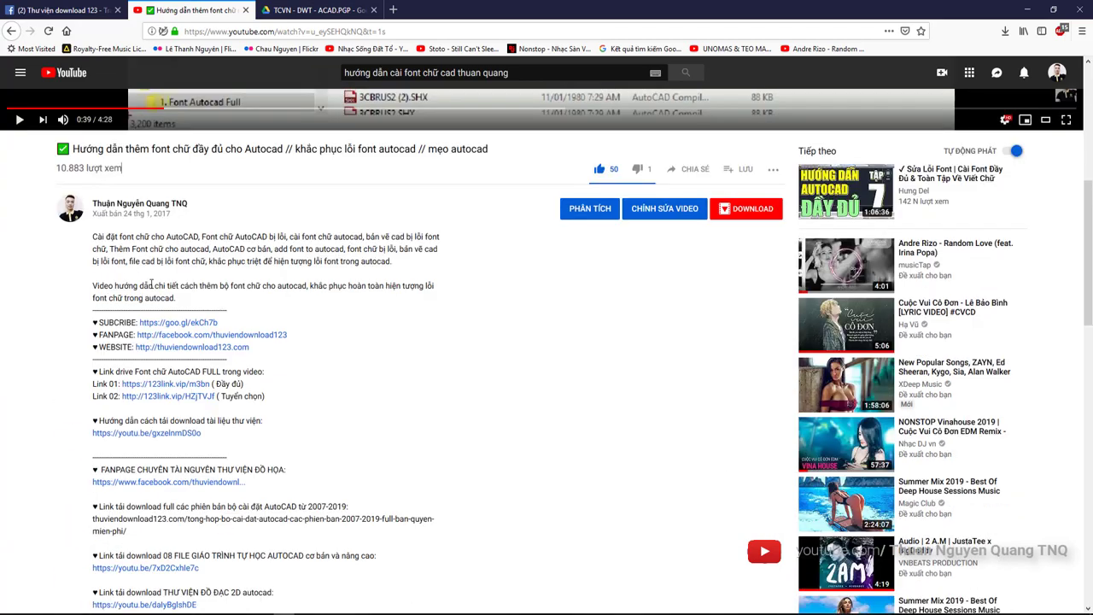
{"action": "scroll", "coordinate": [171, 291], "scroll_direction": "down", "scroll_amount": 3}
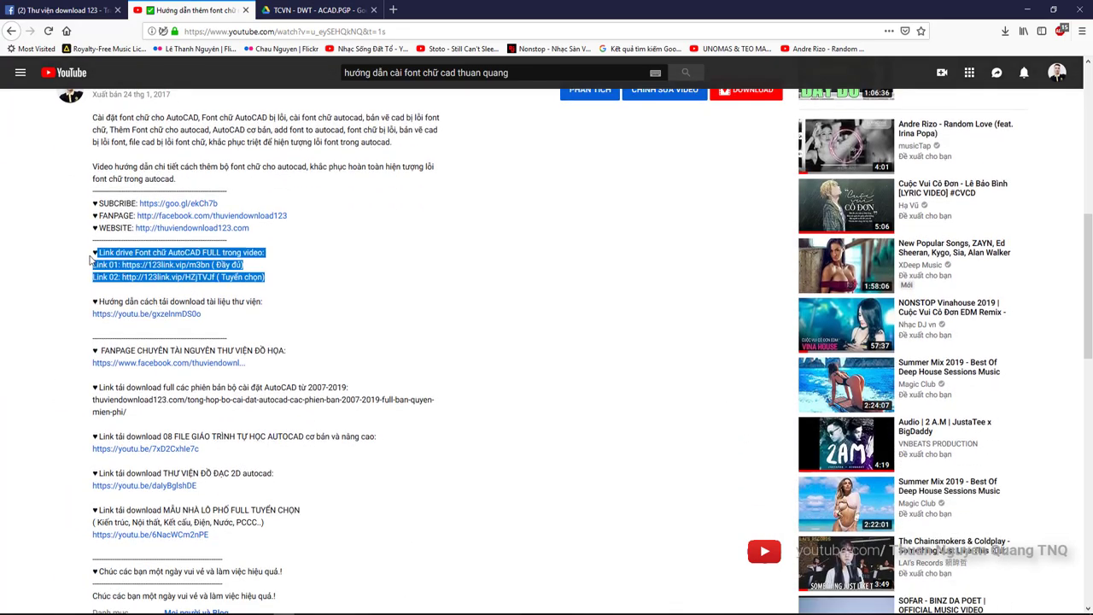
{"action": "left_click", "coordinate": [289, 278]}
{"action": "scroll", "coordinate": [398, 283], "scroll_direction": "up", "scroll_amount": 10}
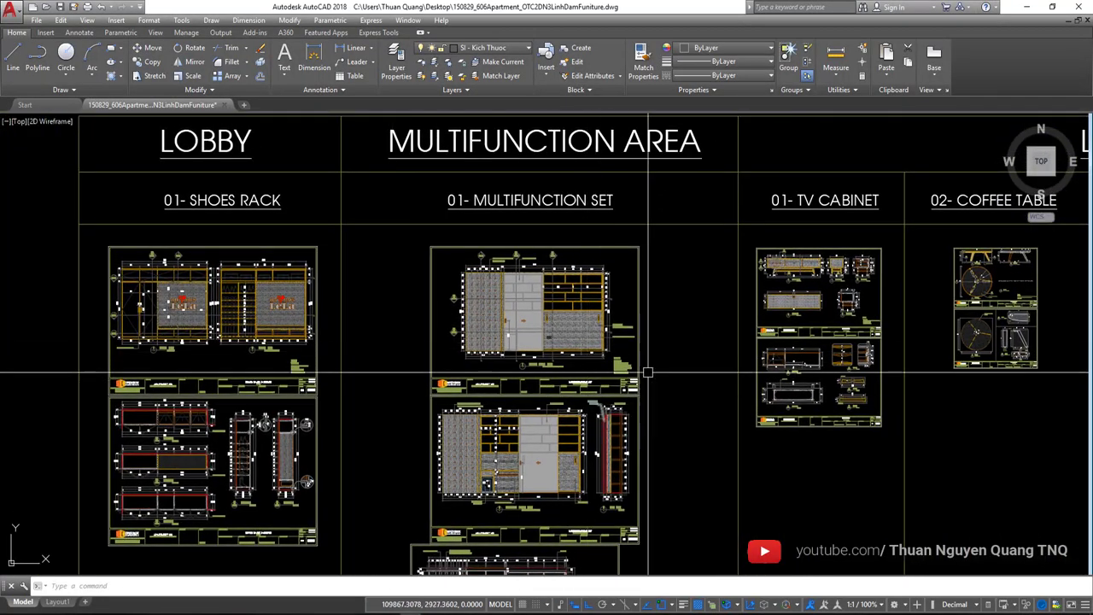
{"action": "scroll", "coordinate": [636, 367], "scroll_direction": "up", "scroll_amount": 5}
{"action": "scroll", "coordinate": [546, 335], "scroll_direction": "up", "scroll_amount": 4}
{"action": "scroll", "coordinate": [547, 335], "scroll_direction": "down", "scroll_amount": 4}
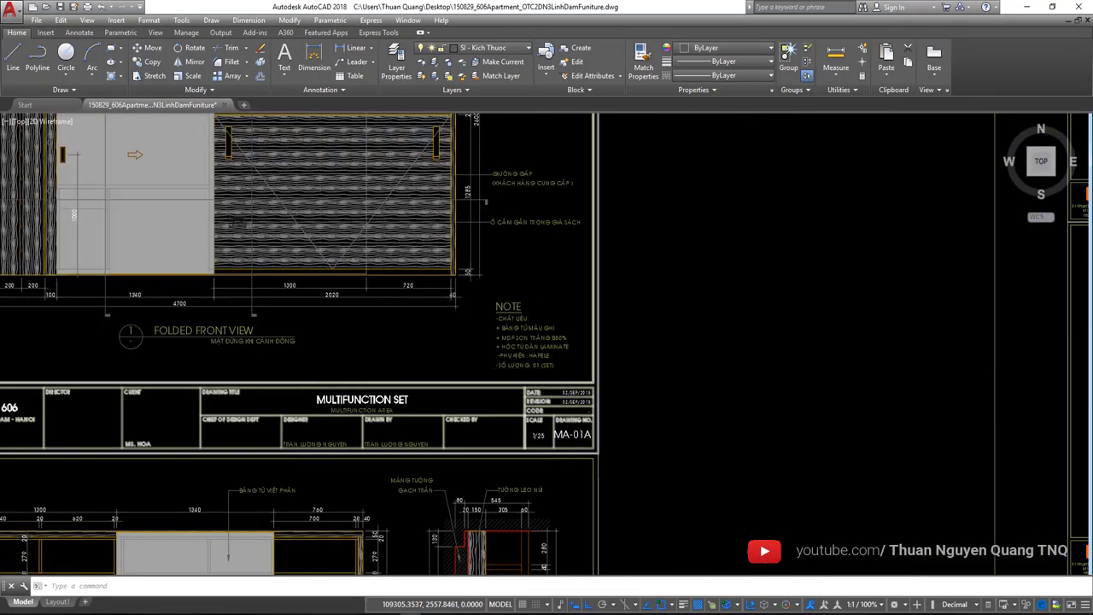
{"action": "scroll", "coordinate": [546, 335], "scroll_direction": "up", "scroll_amount": 3}
{"action": "scroll", "coordinate": [555, 351], "scroll_direction": "down", "scroll_amount": 3}
{"action": "scroll", "coordinate": [555, 351], "scroll_direction": "down", "scroll_amount": 1}
{"action": "middle_click_drag", "start_coordinate": [555, 351], "coordinate": [700, 345]}
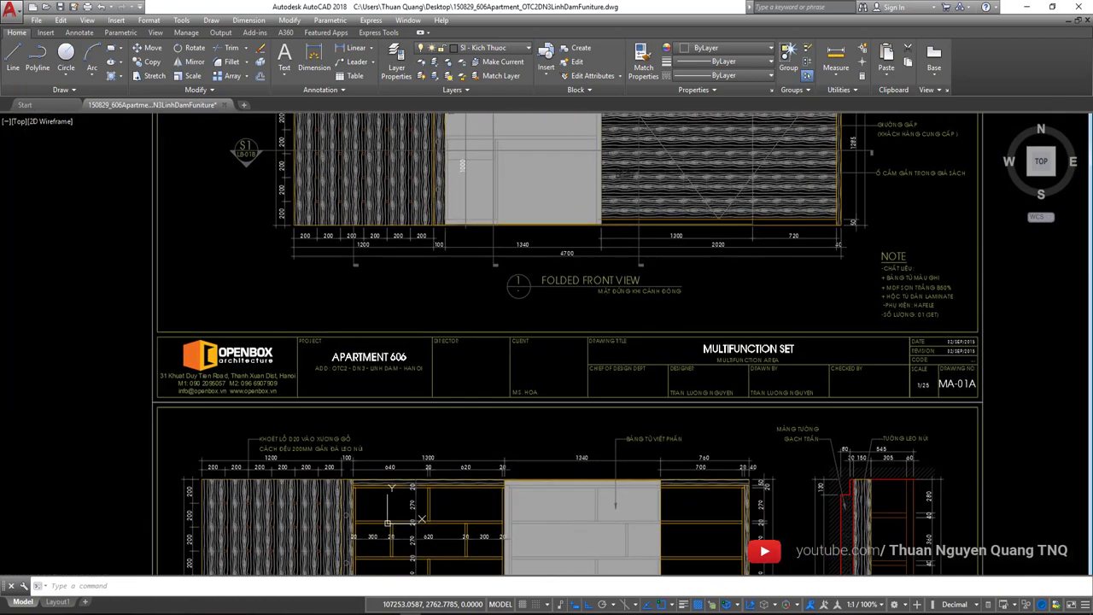
{"action": "scroll", "coordinate": [608, 405], "scroll_direction": "up", "scroll_amount": 4}
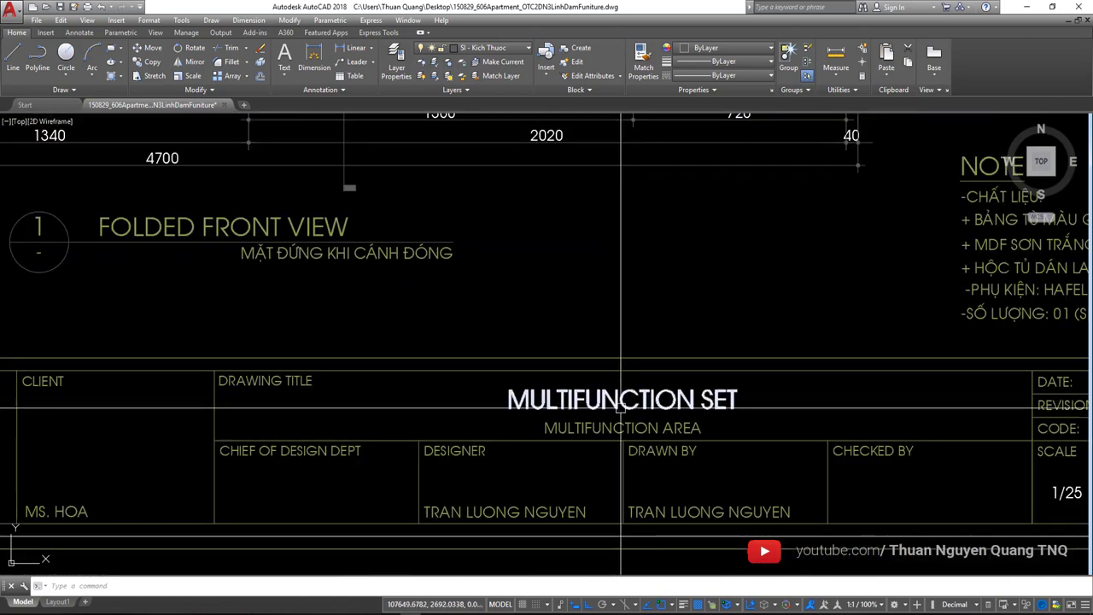
{"action": "mouse_move", "coordinate": [553, 456]}
{"action": "middle_mouse_down"}
{"action": "mouse_move", "coordinate": [566, 361]}
{"action": "mouse_move", "coordinate": [556, 337]}
{"action": "middle_mouse_up"}
{"action": "scroll", "coordinate": [556, 337], "scroll_direction": "down", "scroll_amount": 5}
{"action": "middle_click_drag", "start_coordinate": [458, 375], "coordinate": [490, 361]}
{"action": "scroll", "coordinate": [283, 365], "scroll_direction": "up", "scroll_amount": 2}
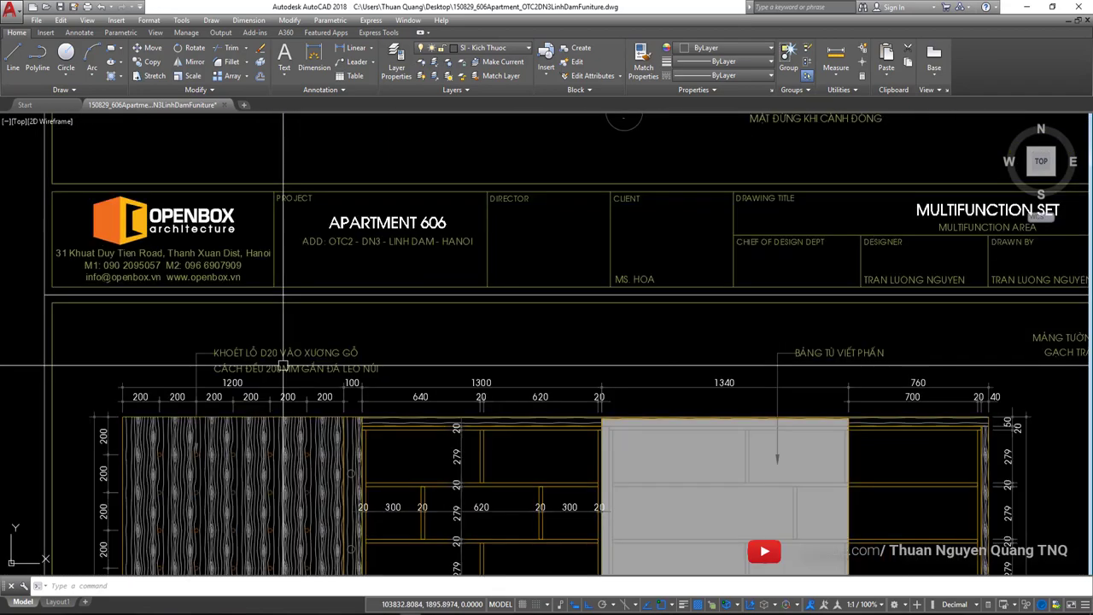
{"action": "scroll", "coordinate": [317, 351], "scroll_direction": "down", "scroll_amount": 5}
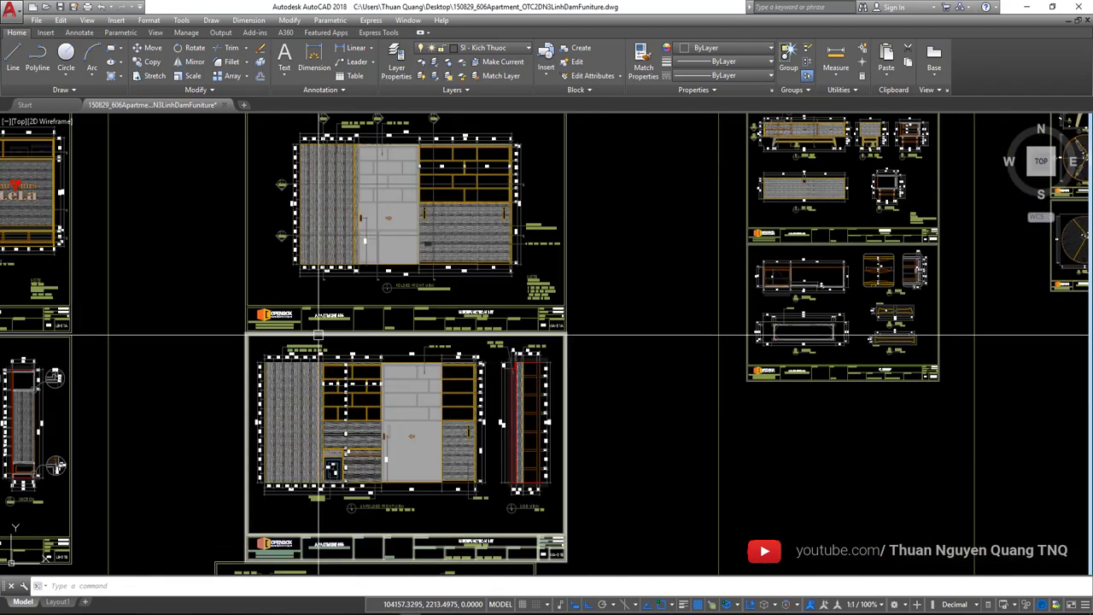
{"action": "scroll", "coordinate": [854, 341], "scroll_direction": "up", "scroll_amount": 3}
{"action": "middle_click_drag", "start_coordinate": [758, 314], "coordinate": [472, 312]}
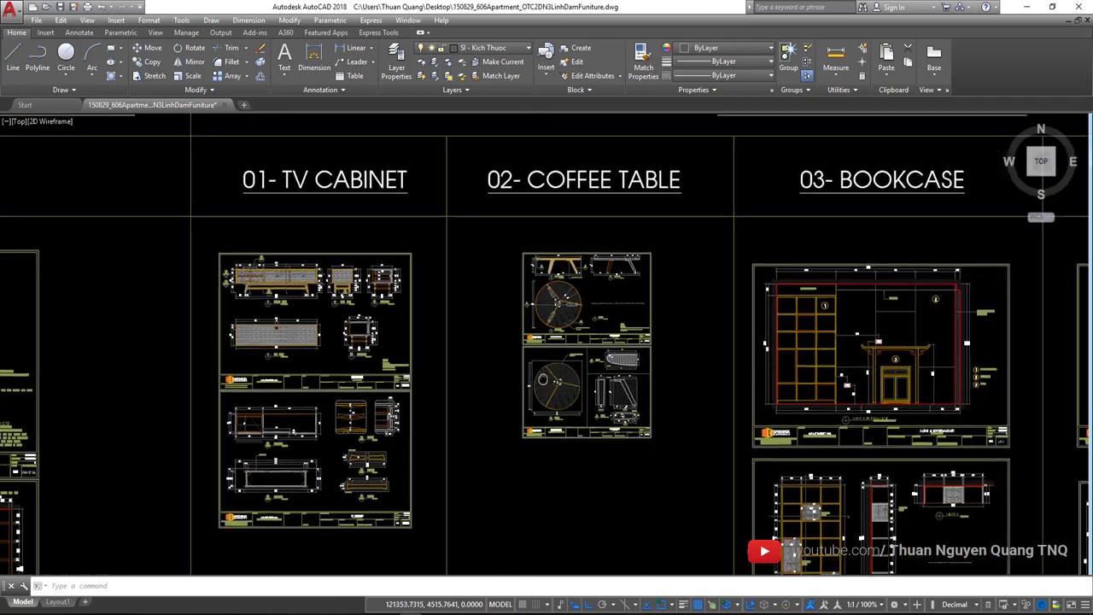
{"action": "scroll", "coordinate": [472, 312], "scroll_direction": "up", "scroll_amount": 3}
{"action": "scroll", "coordinate": [472, 312], "scroll_direction": "down", "scroll_amount": 3}
{"action": "scroll", "coordinate": [472, 311], "scroll_direction": "down", "scroll_amount": 1}
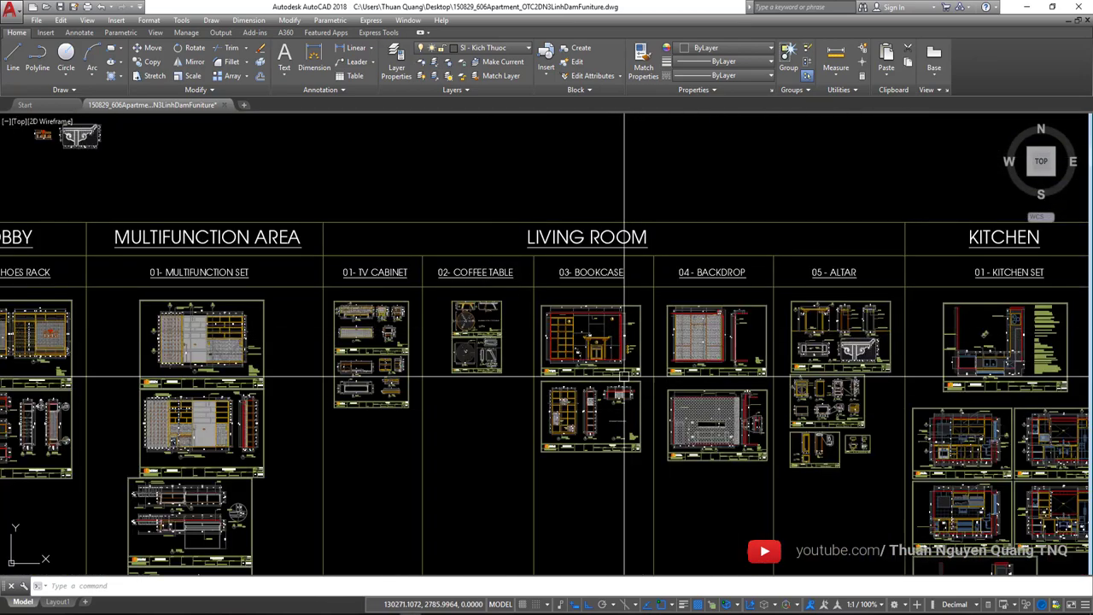
{"action": "scroll", "coordinate": [473, 312], "scroll_direction": "down", "scroll_amount": 3}
{"action": "mouse_move", "coordinate": [825, 409]}
{"action": "middle_mouse_down"}
{"action": "mouse_move", "coordinate": [637, 397]}
{"action": "mouse_move", "coordinate": [516, 326]}
{"action": "middle_mouse_up"}
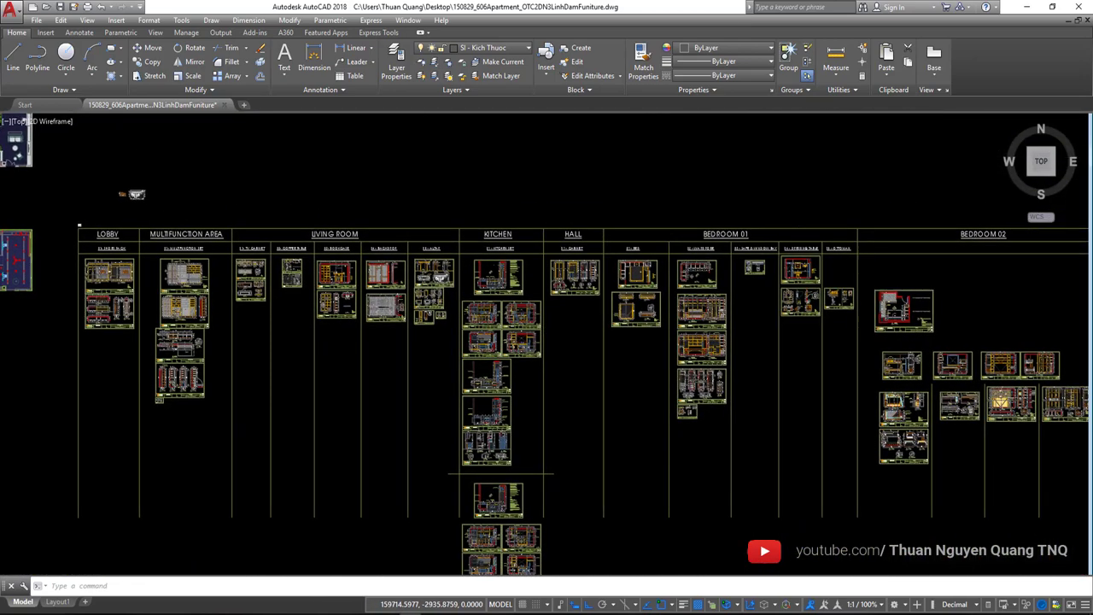
{"action": "mouse_move", "coordinate": [645, 329]}
{"action": "middle_mouse_down"}
{"action": "mouse_move", "coordinate": [505, 355]}
{"action": "mouse_move", "coordinate": [350, 359]}
{"action": "middle_mouse_up"}
{"action": "scroll", "coordinate": [104, 395], "scroll_direction": "down", "scroll_amount": 2}
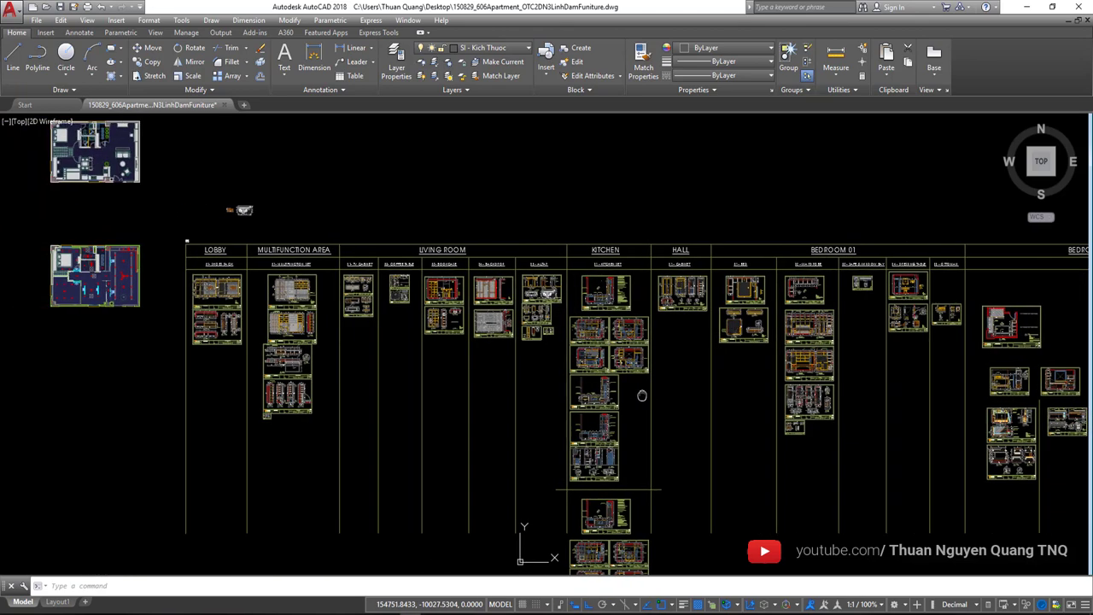
{"action": "scroll", "coordinate": [256, 315], "scroll_direction": "up", "scroll_amount": 5}
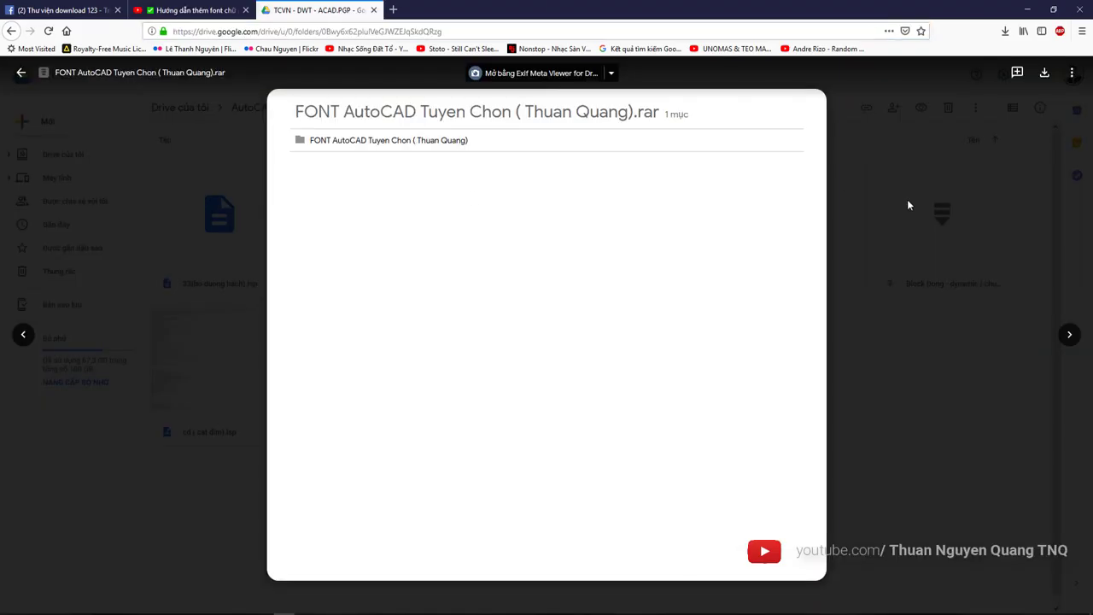
Switch to the Google Drive tab showing the TCVN - DWT - ACAD.PGP folder
{"action": "left_click", "coordinate": [908, 205]}
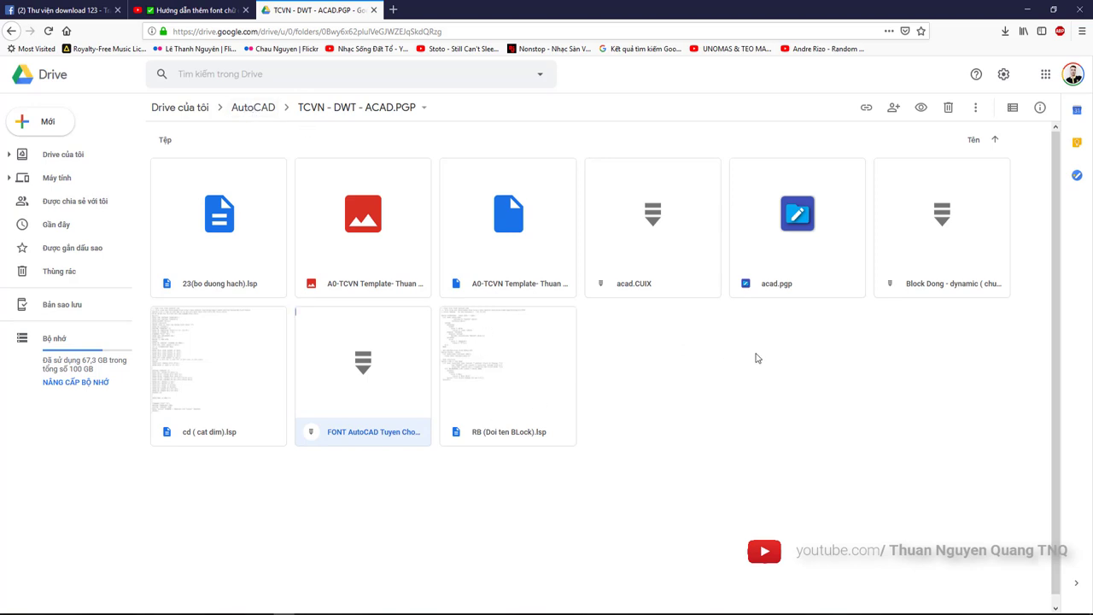
Preview the FONT AutoCAD archive, check the A0-TCVN, acad.CUIX and acad.pgp files, then minimize Firefox
{"action": "double_click", "coordinate": [379, 394]}
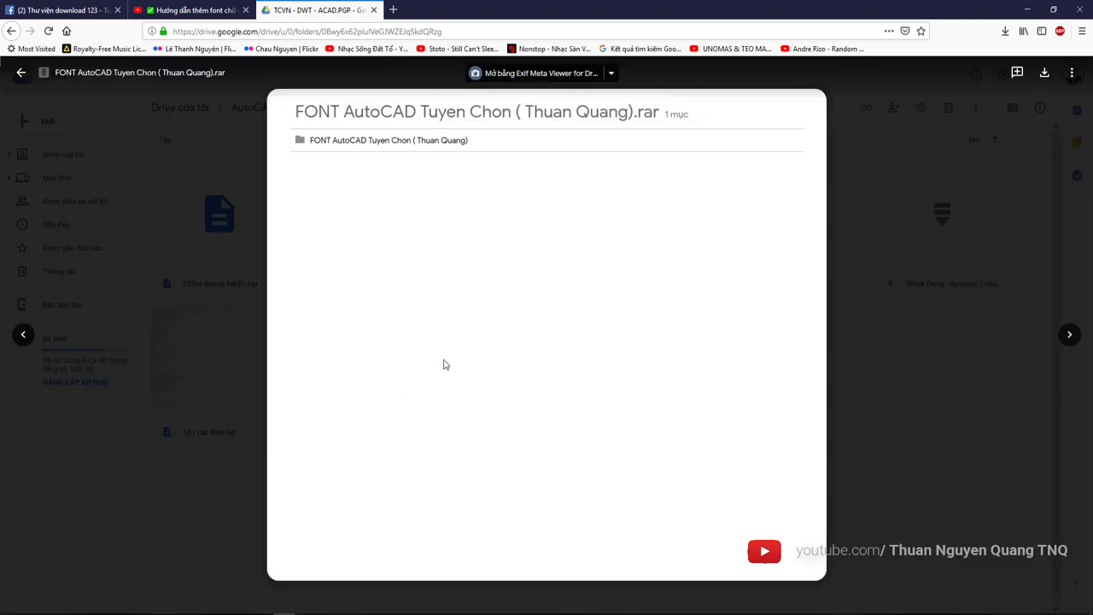
{"action": "left_click", "coordinate": [866, 376]}
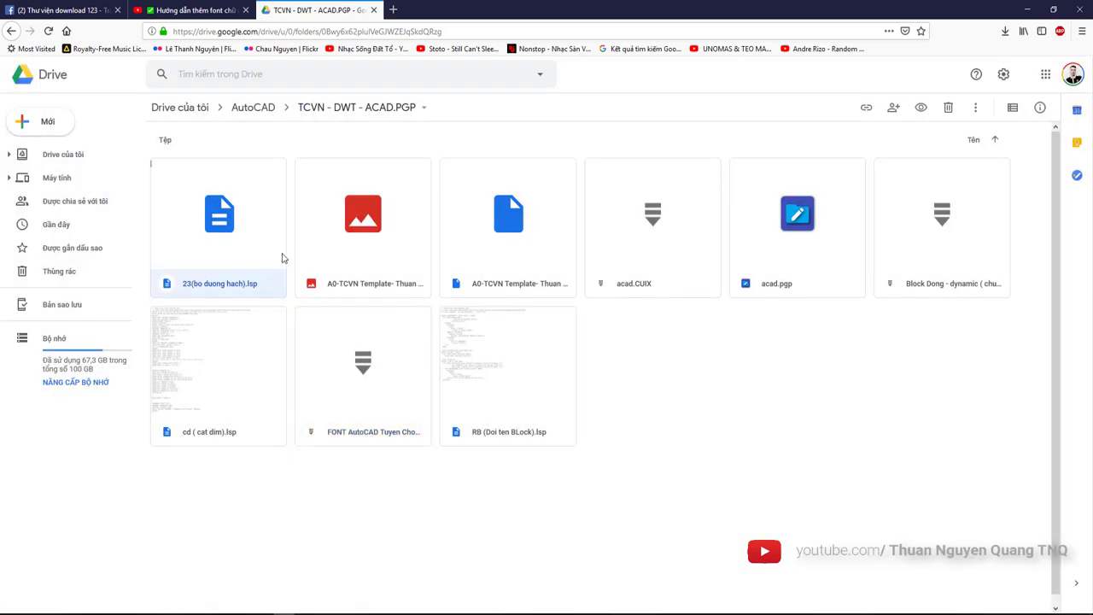
{"action": "left_click", "coordinate": [507, 250]}
{"action": "left_click", "coordinate": [621, 249]}
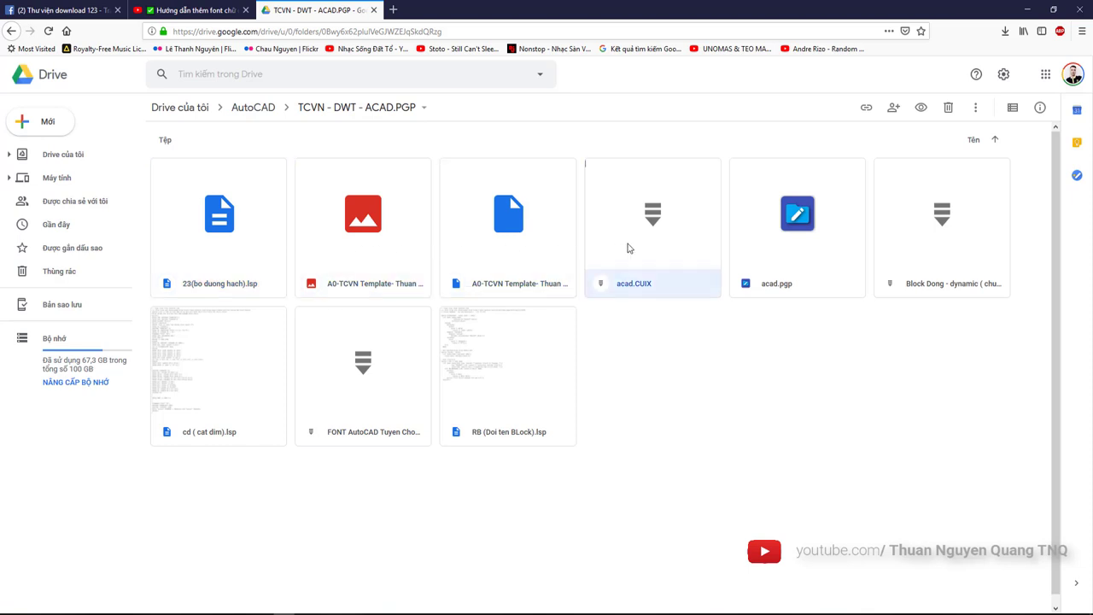
{"action": "left_click", "coordinate": [772, 252]}
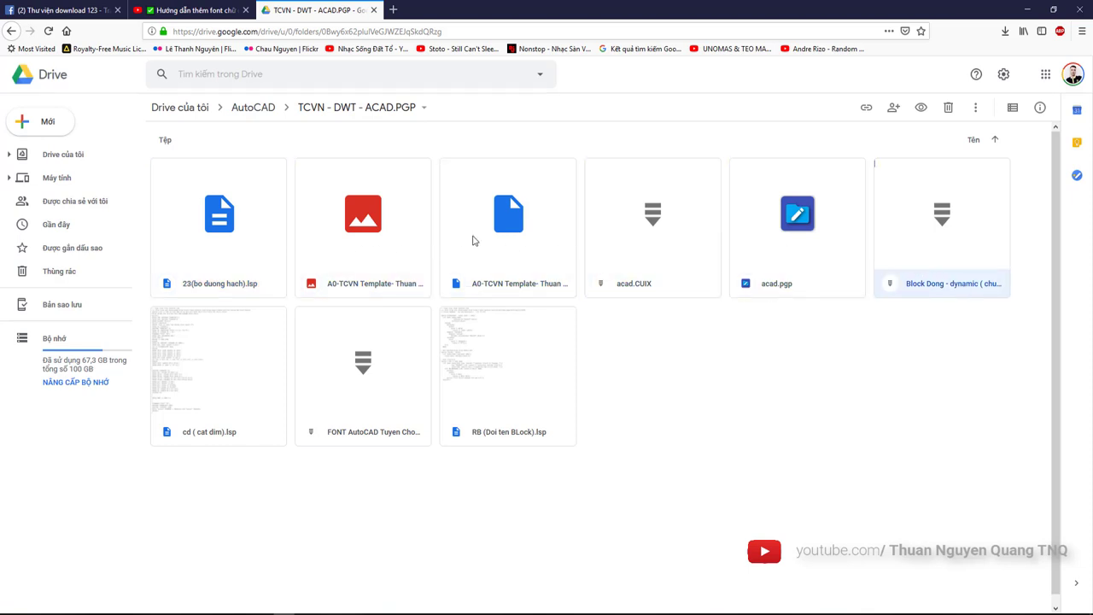
{"action": "left_click", "coordinate": [11, 31]}
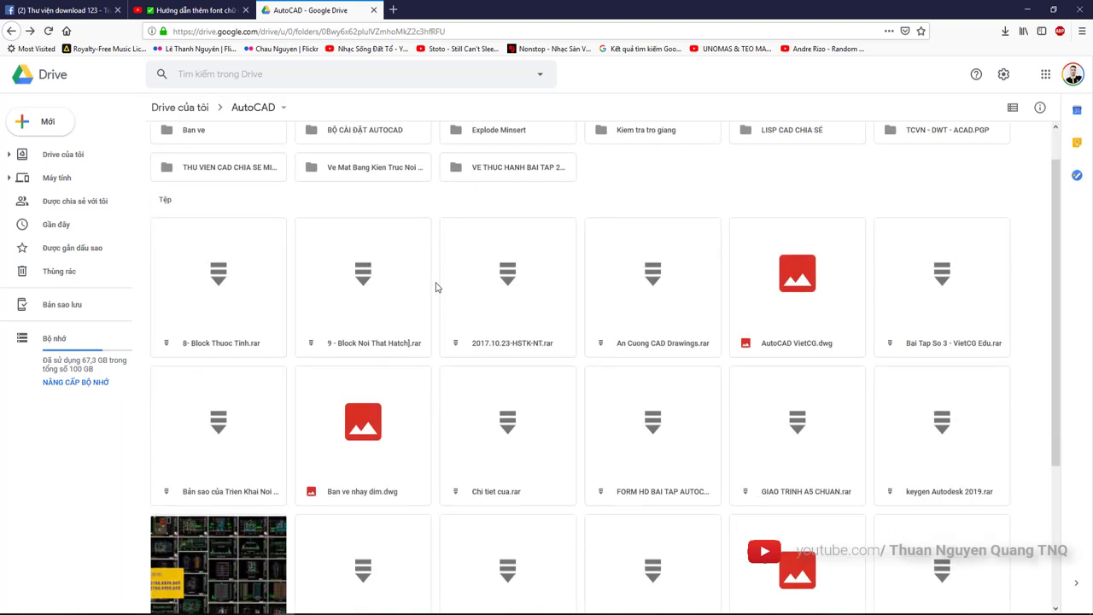
{"action": "left_click", "coordinate": [1027, 9]}
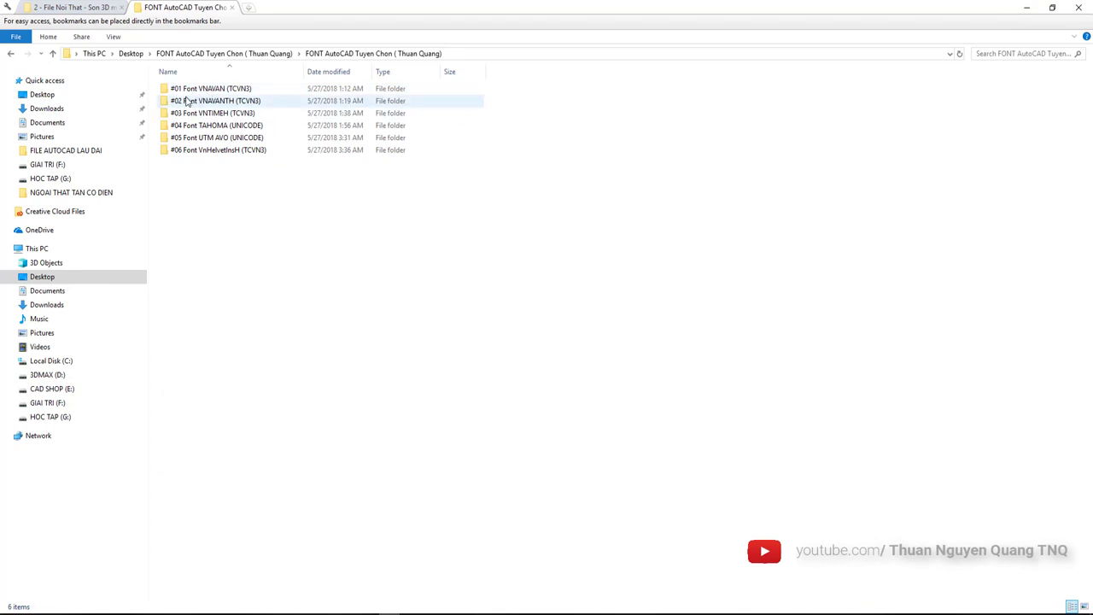
Select each font folder in turn, from #01 Font VNAVAN to #06 Font VnHelvetInsH
{"action": "left_click", "coordinate": [192, 90]}
{"action": "left_click", "coordinate": [192, 114]}
{"action": "left_click", "coordinate": [201, 137]}
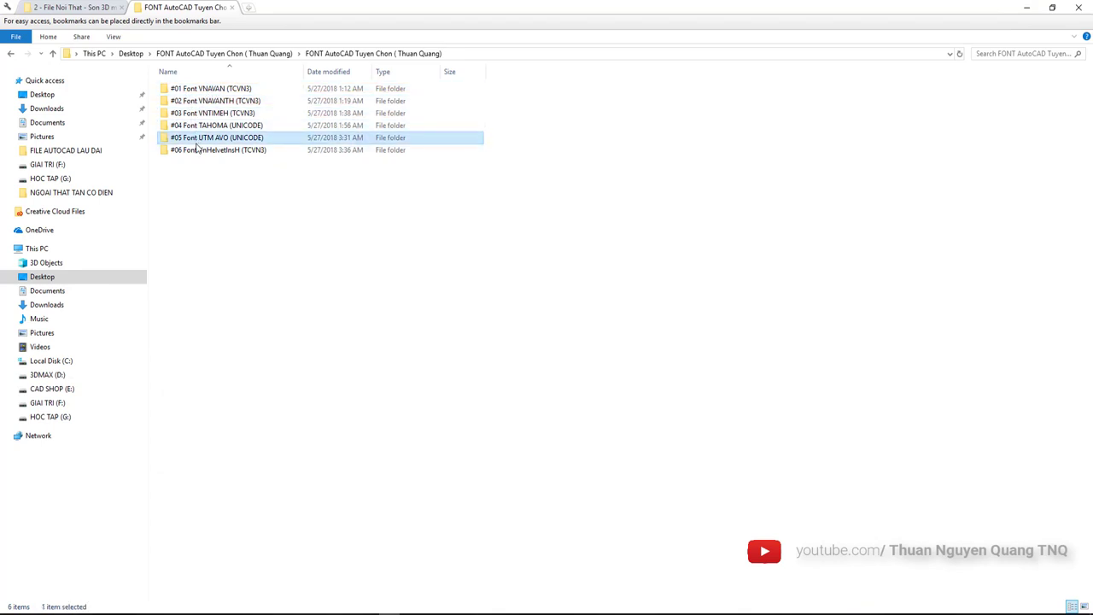
{"action": "left_click", "coordinate": [205, 149]}
{"action": "left_click", "coordinate": [206, 137]}
{"action": "left_click", "coordinate": [210, 125]}
{"action": "left_click", "coordinate": [214, 101]}
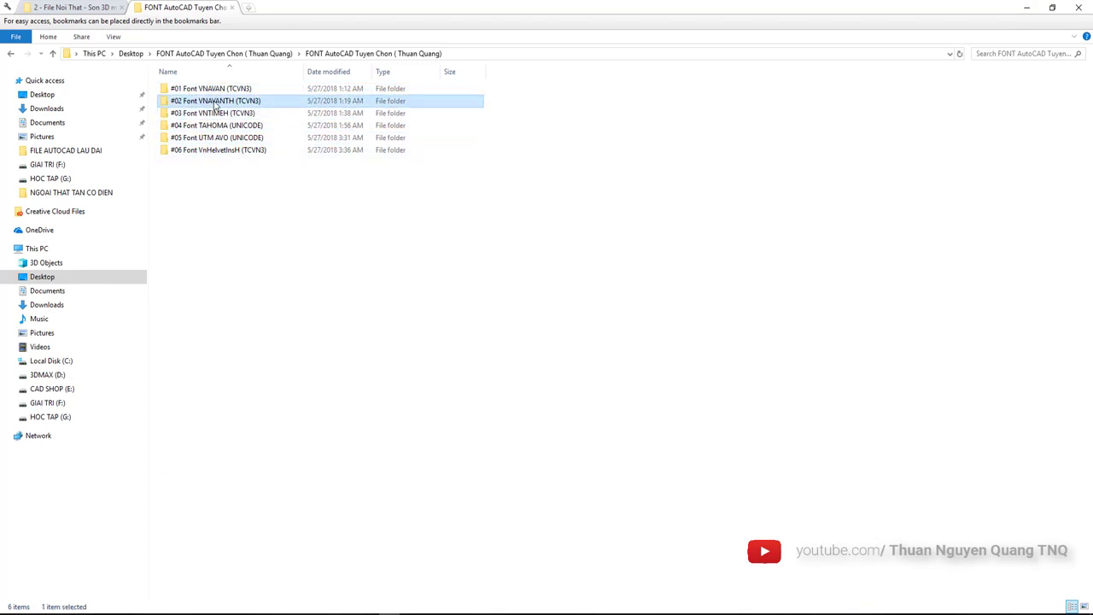
{"action": "left_click", "coordinate": [222, 89]}
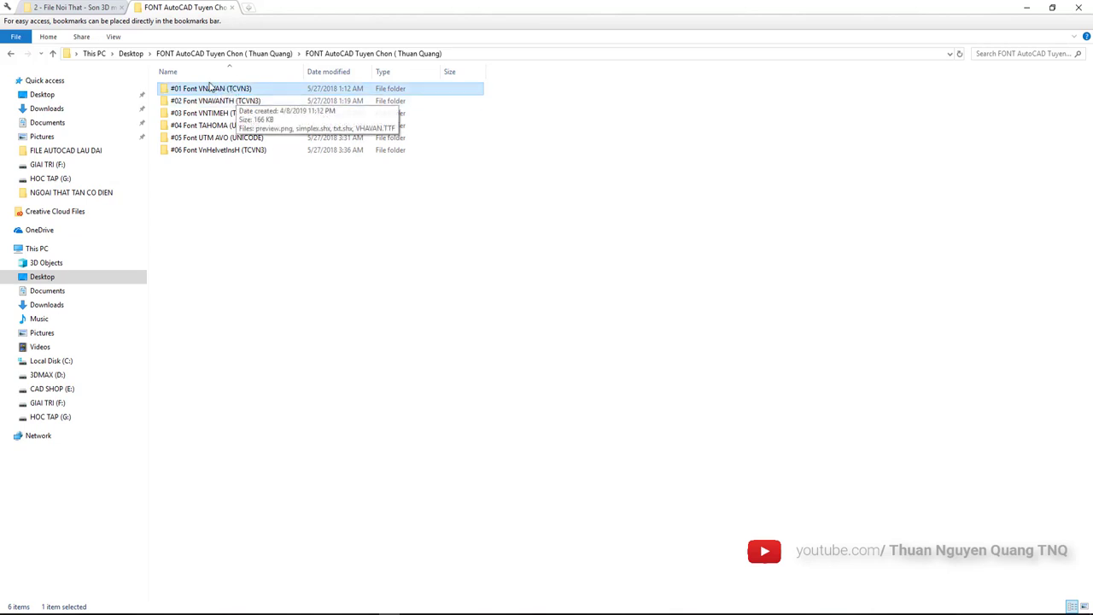
Widen the Name column and step through folders #02 VNAVANTH to #06 VnHelvetInsH again
{"action": "left_click_drag", "start_coordinate": [303, 71], "coordinate": [388, 71]}
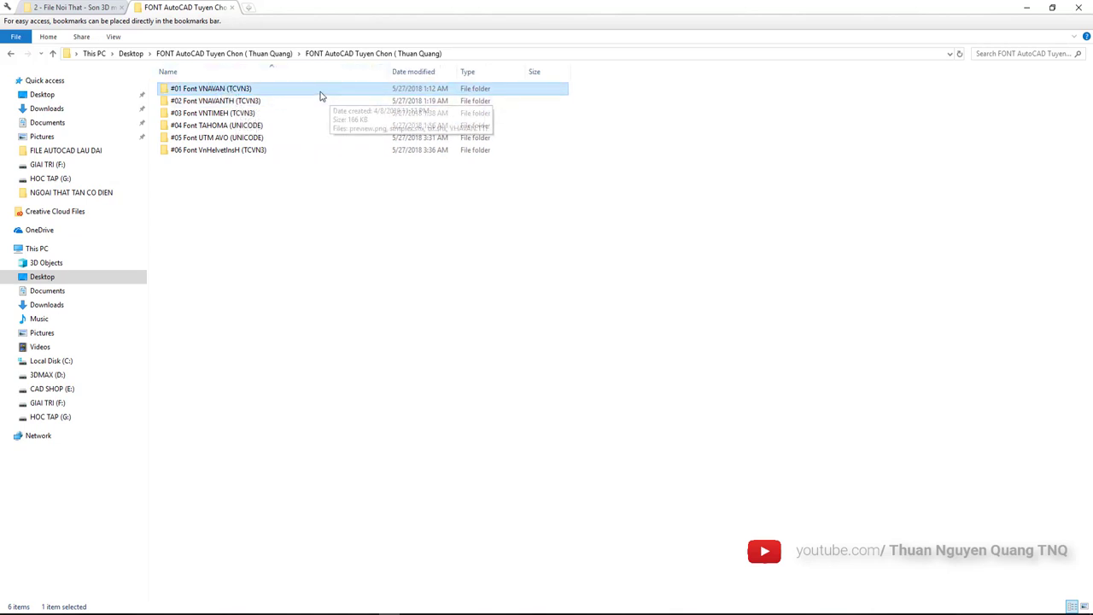
{"action": "left_click", "coordinate": [278, 104]}
{"action": "left_click", "coordinate": [271, 114]}
{"action": "left_click", "coordinate": [264, 126]}
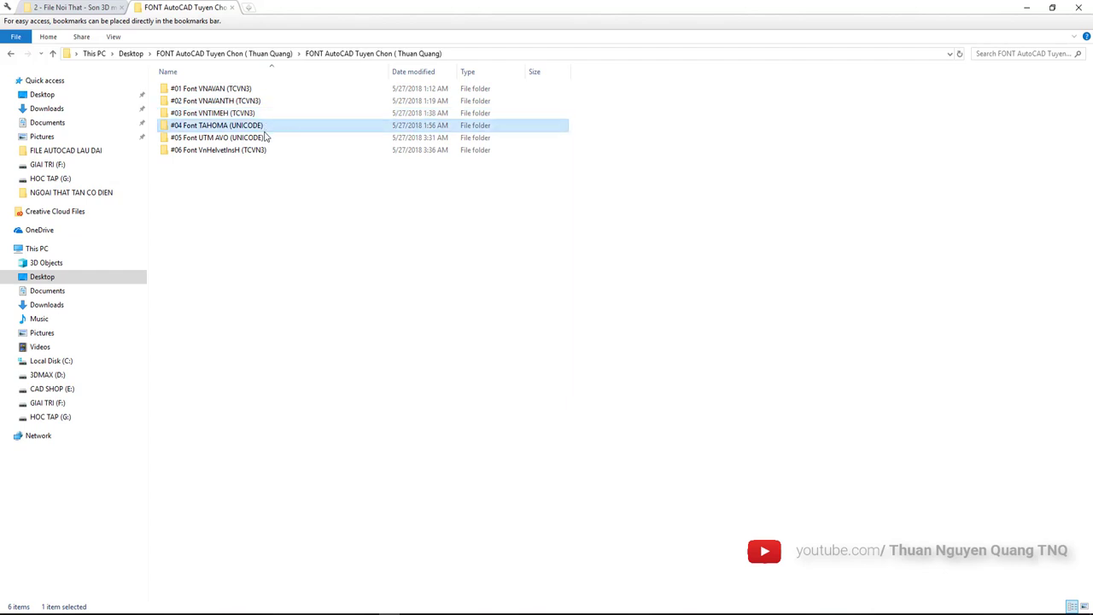
{"action": "left_click", "coordinate": [264, 137]}
{"action": "left_click", "coordinate": [264, 150]}
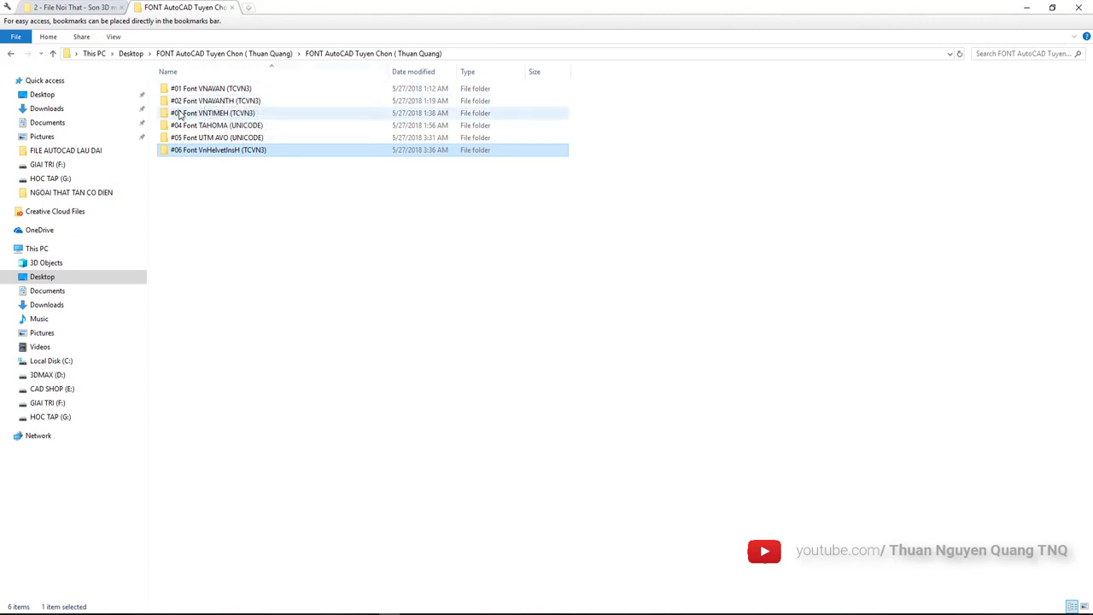
Ctrl+scroll the folder view into the Content layout showing each folder's modified date
{"action": "scroll", "coordinate": [213, 94], "scroll_direction": "up", "scroll_amount": 2, "text": "ctrl"}
{"action": "scroll", "coordinate": [220, 87], "scroll_direction": "up", "scroll_amount": 2, "text": "ctrl"}
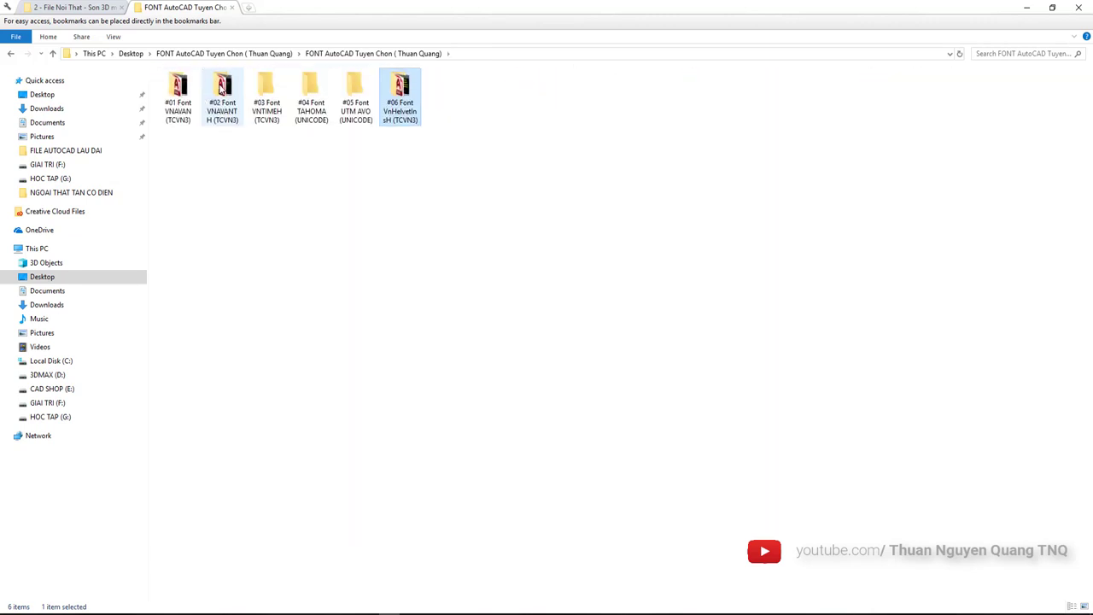
{"action": "scroll", "coordinate": [217, 107], "scroll_direction": "down", "scroll_amount": 1, "text": "ctrl"}
{"action": "scroll", "coordinate": [214, 122], "scroll_direction": "down", "scroll_amount": 1, "text": "ctrl"}
{"action": "scroll", "coordinate": [214, 124], "scroll_direction": "down", "scroll_amount": 1, "text": "ctrl"}
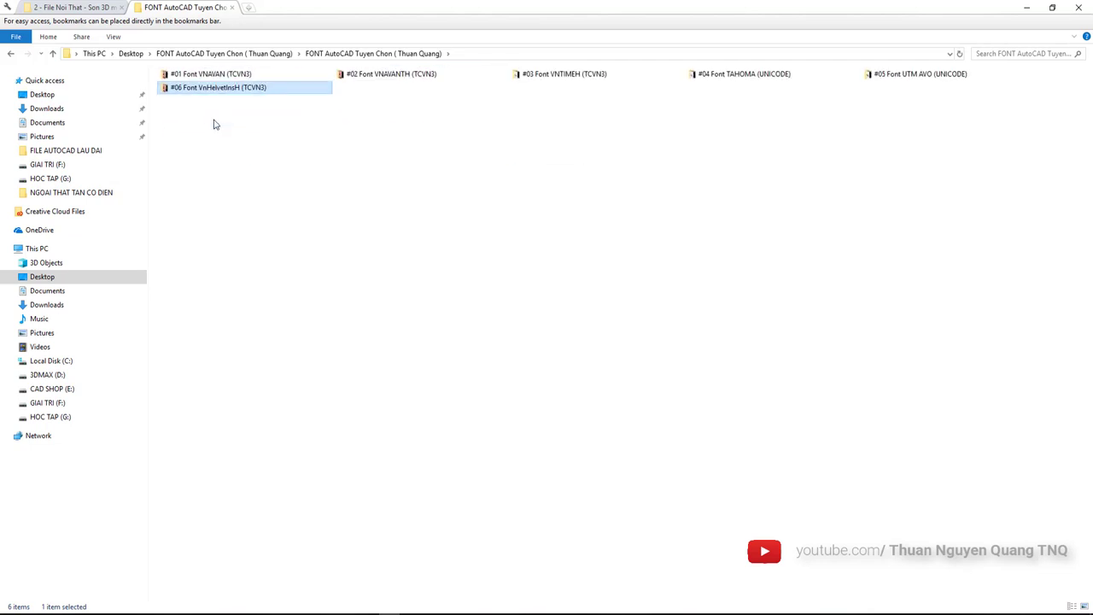
{"action": "scroll", "coordinate": [214, 124], "scroll_direction": "down", "scroll_amount": 1, "text": "ctrl"}
{"action": "scroll", "coordinate": [245, 103], "scroll_direction": "down", "scroll_amount": 1, "text": "ctrl"}
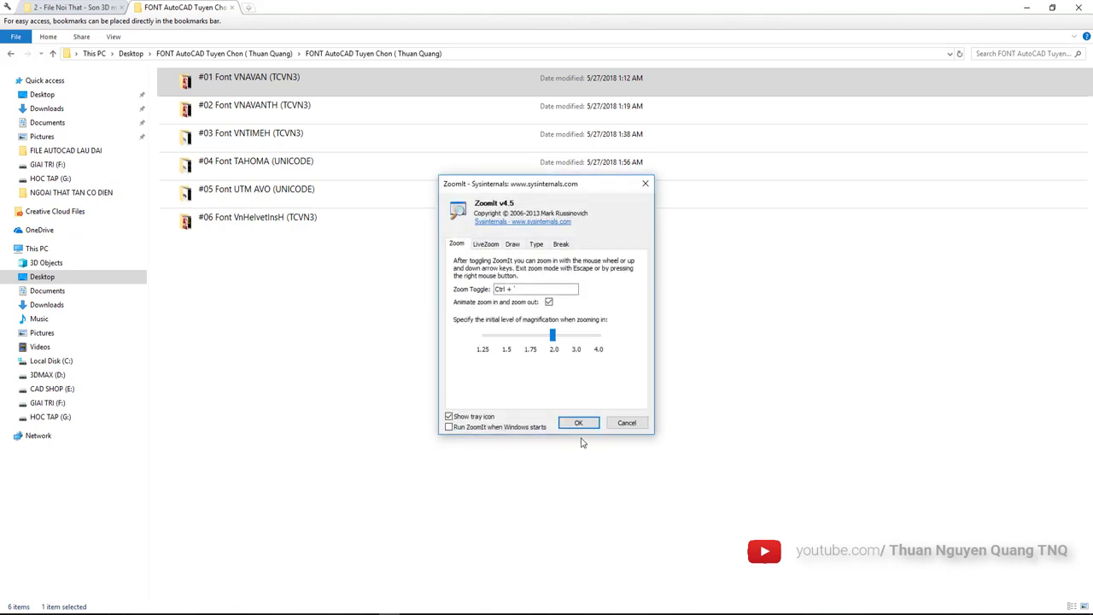
Open the #01 Font VNAVAN (TCVN3) folder and enlarge its file icons
{"action": "left_click", "coordinate": [574, 422]}
{"action": "left_click", "coordinate": [282, 85]}
{"action": "key", "text": "ctrl+1"}
{"action": "left_click", "coordinate": [253, 58]}
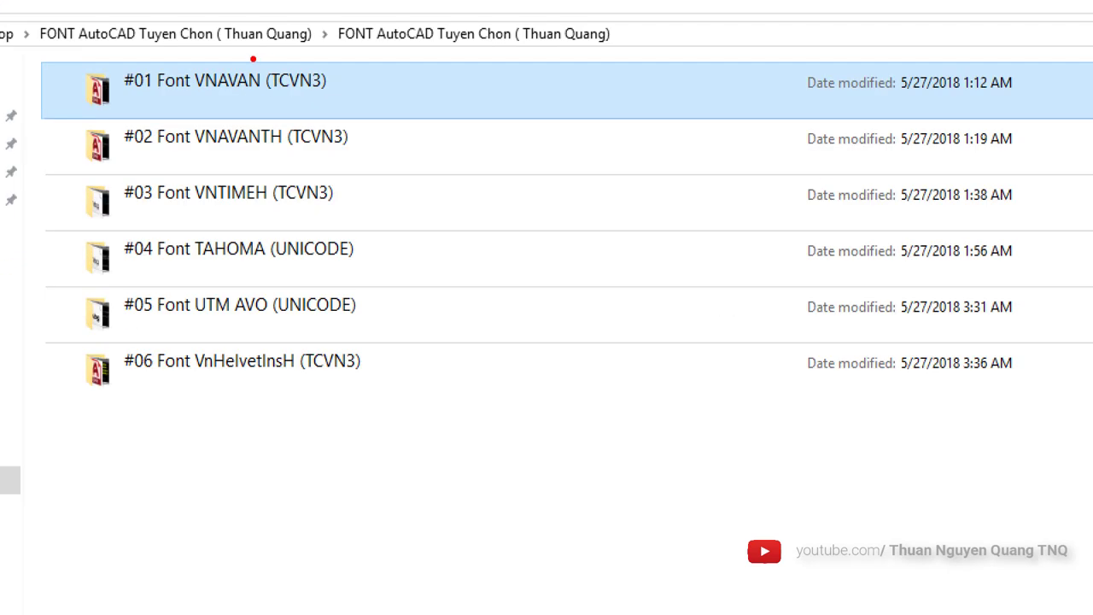
{"action": "left_click_drag", "start_coordinate": [250, 56], "coordinate": [361, 110], "text": "ctrl"}
{"action": "key", "text": "Escape"}
{"action": "double_click", "coordinate": [235, 79]}
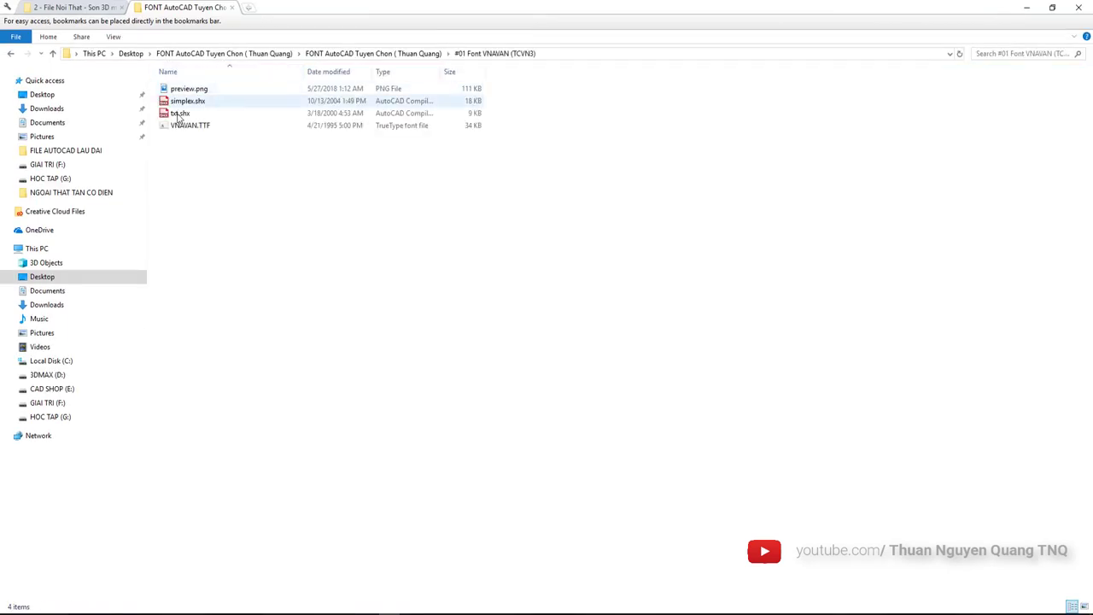
{"action": "scroll", "coordinate": [182, 106], "scroll_direction": "up", "scroll_amount": 2, "text": "ctrl"}
{"action": "scroll", "coordinate": [182, 106], "scroll_direction": "up", "scroll_amount": 1, "text": "ctrl"}
{"action": "scroll", "coordinate": [189, 67], "scroll_direction": "up", "scroll_amount": 1, "text": "ctrl"}
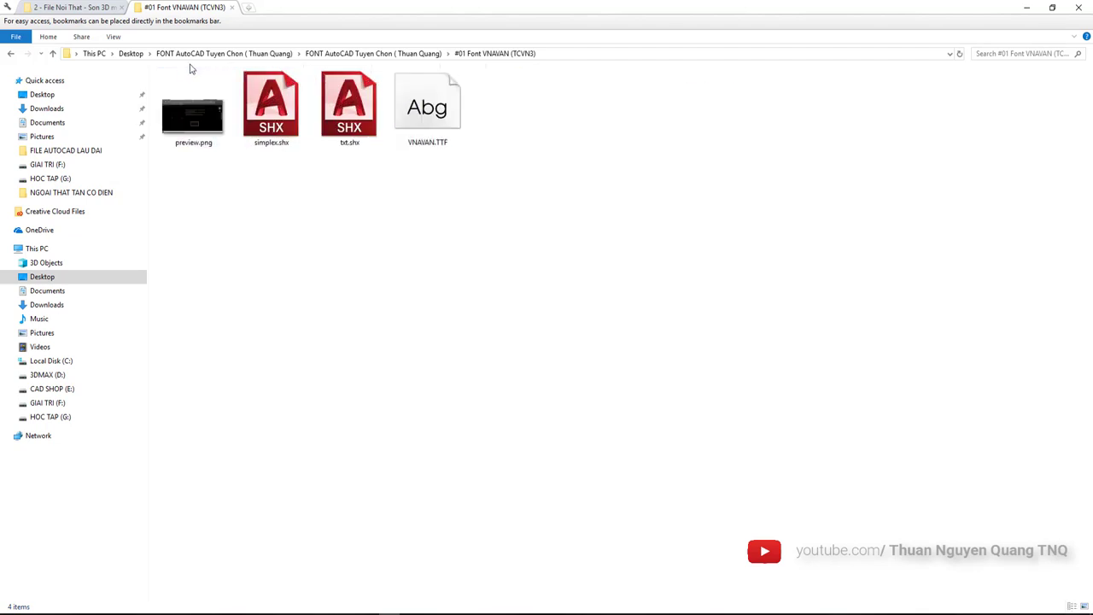
Select the simplex.shx and txt.shx files, then the VNAVAN.TTF font file
{"action": "left_click_drag", "start_coordinate": [395, 190], "coordinate": [346, 142]}
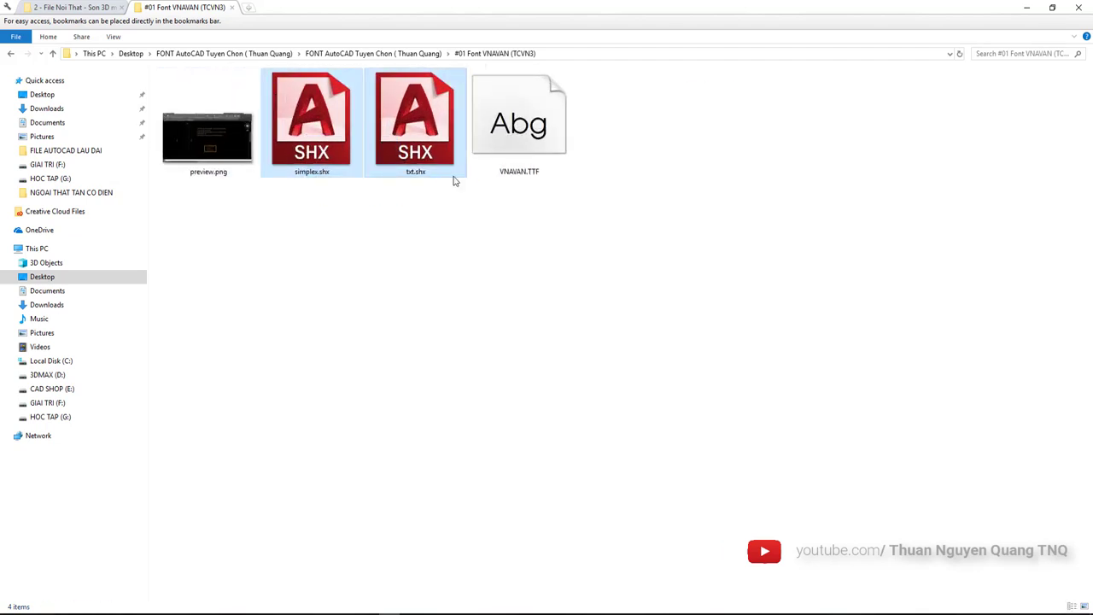
{"action": "left_click_drag", "start_coordinate": [397, 214], "coordinate": [333, 171]}
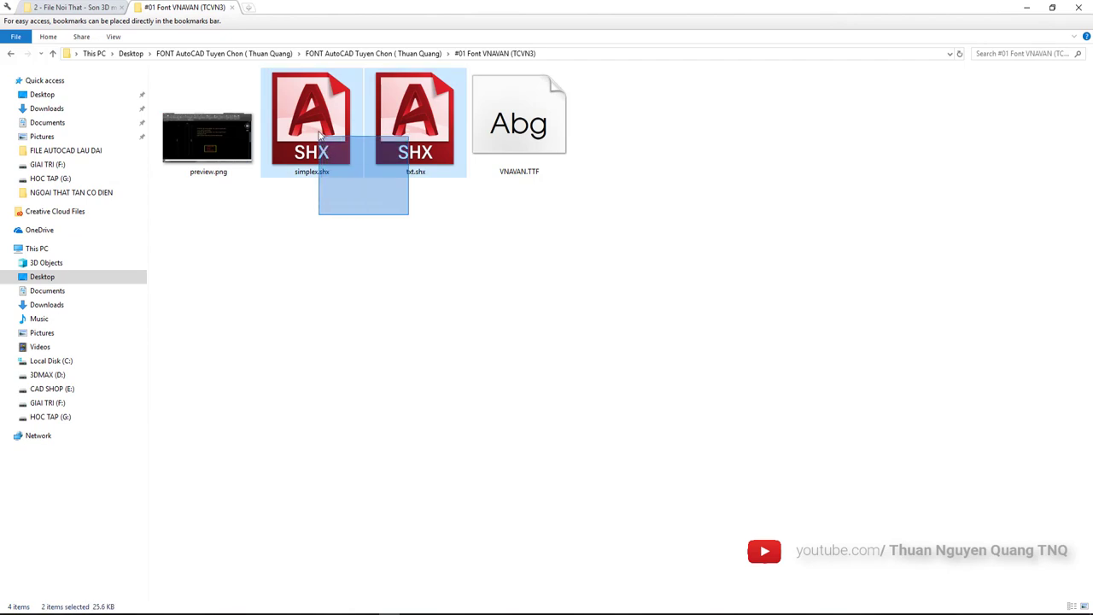
{"action": "left_click_drag", "start_coordinate": [568, 187], "coordinate": [506, 132]}
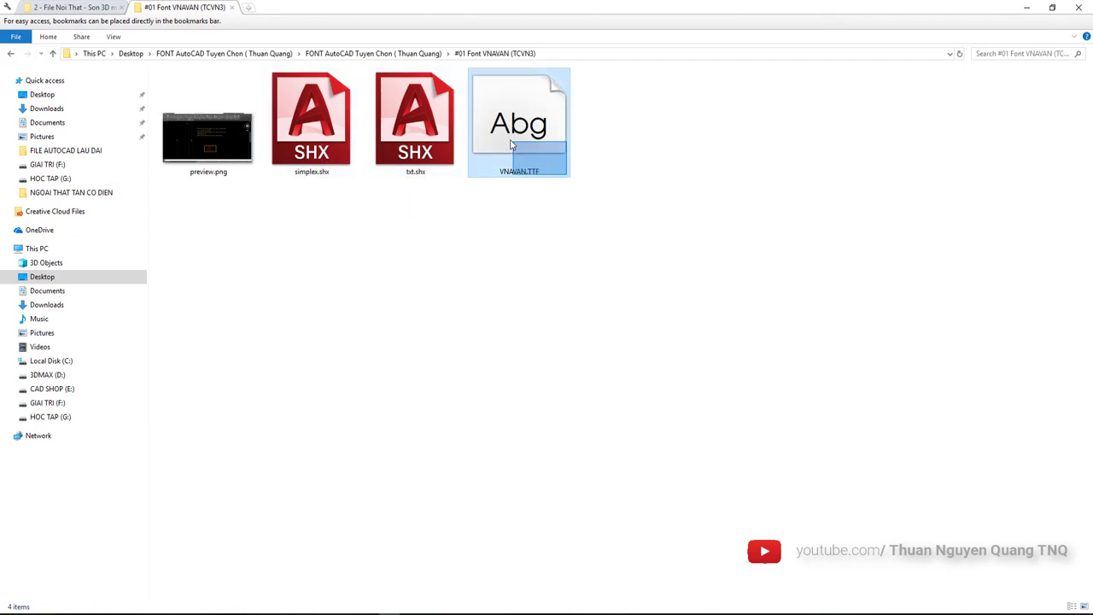
{"action": "left_click", "coordinate": [622, 114]}
{"action": "left_click", "coordinate": [512, 154]}
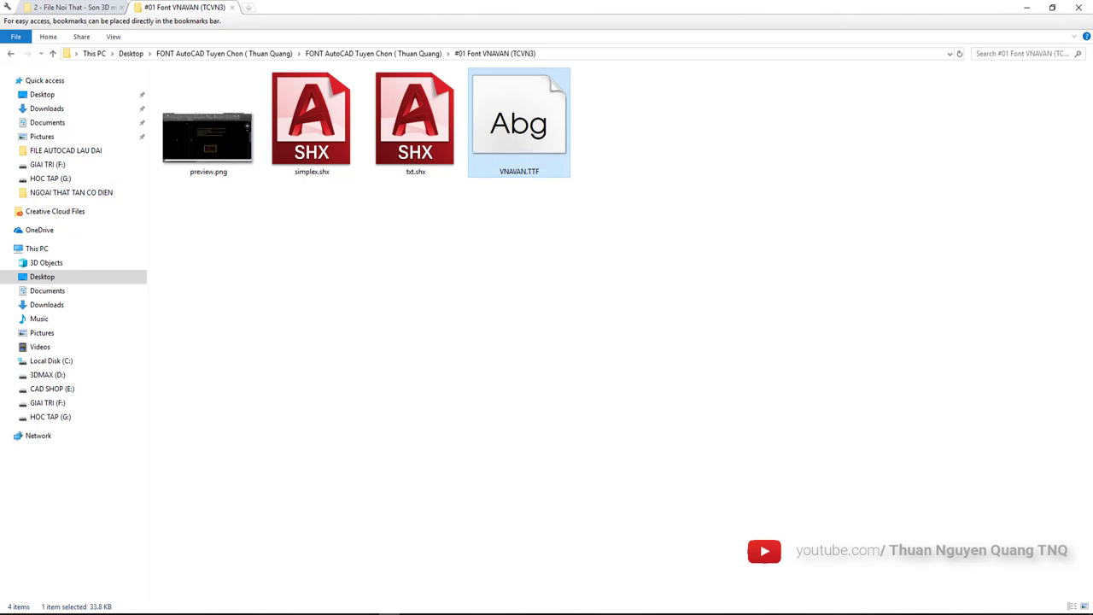
Check the YouTube font tutorial, then open the folder's preview.png font sample
{"action": "left_click", "coordinate": [184, 9]}
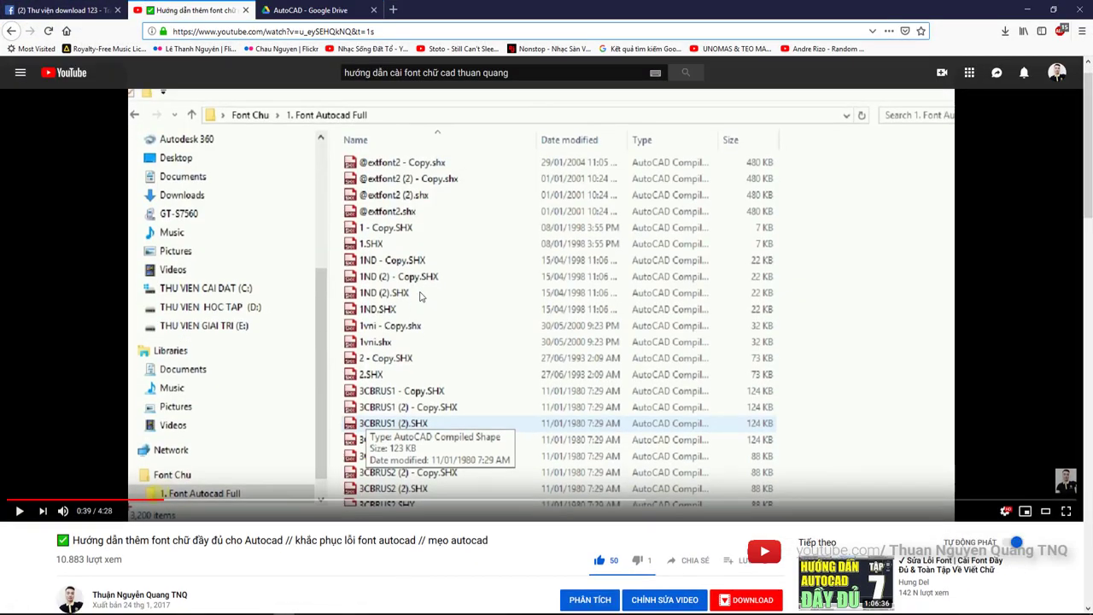
{"action": "scroll", "coordinate": [398, 402], "scroll_direction": "down", "scroll_amount": 1}
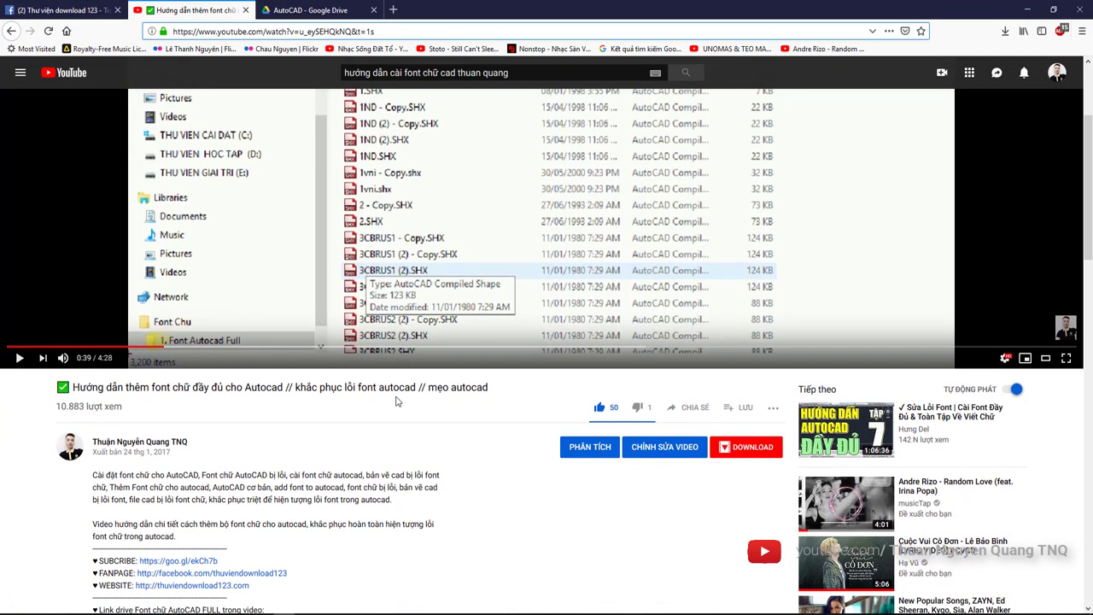
{"action": "mouse_move", "coordinate": [495, 391]}
{"action": "left_mouse_down"}
{"action": "mouse_move", "coordinate": [120, 368]}
{"action": "mouse_move", "coordinate": [150, 389]}
{"action": "left_mouse_up"}
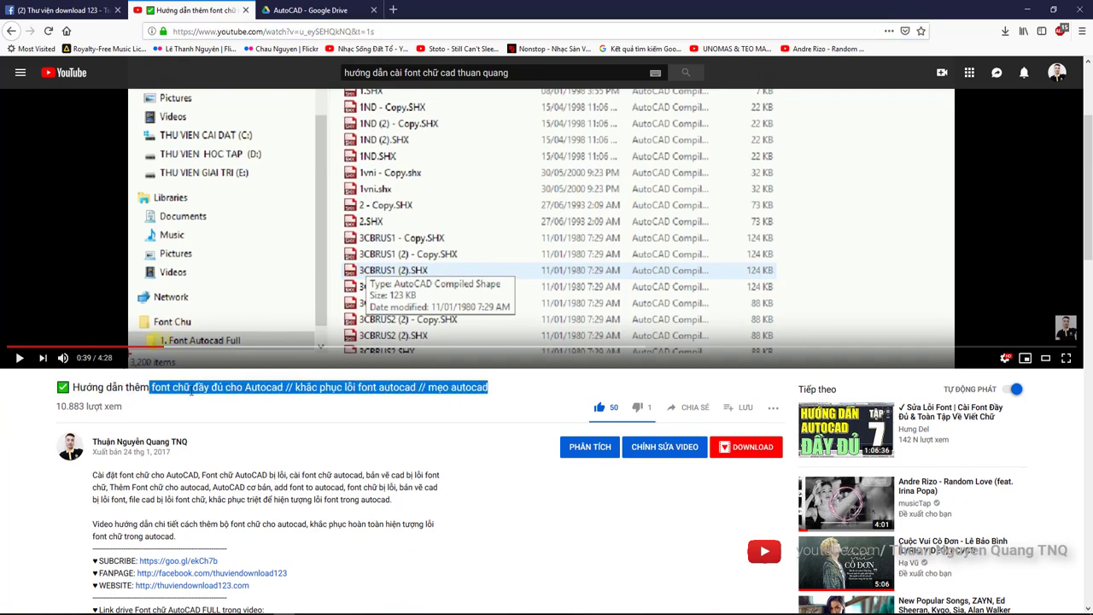
{"action": "left_click", "coordinate": [1019, 10]}
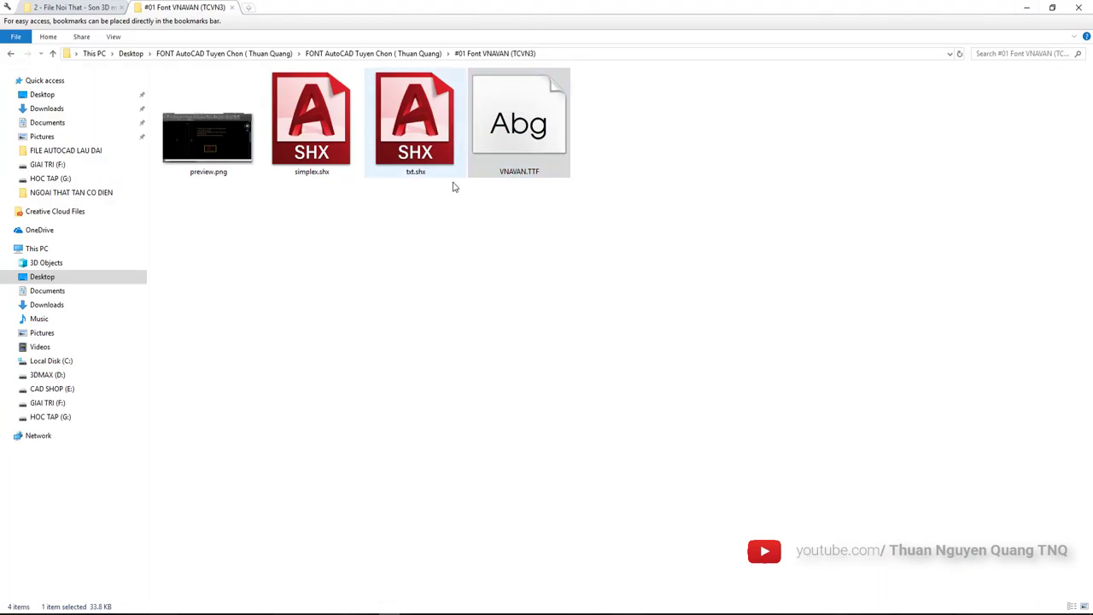
{"action": "left_click_drag", "start_coordinate": [600, 240], "coordinate": [314, 217]}
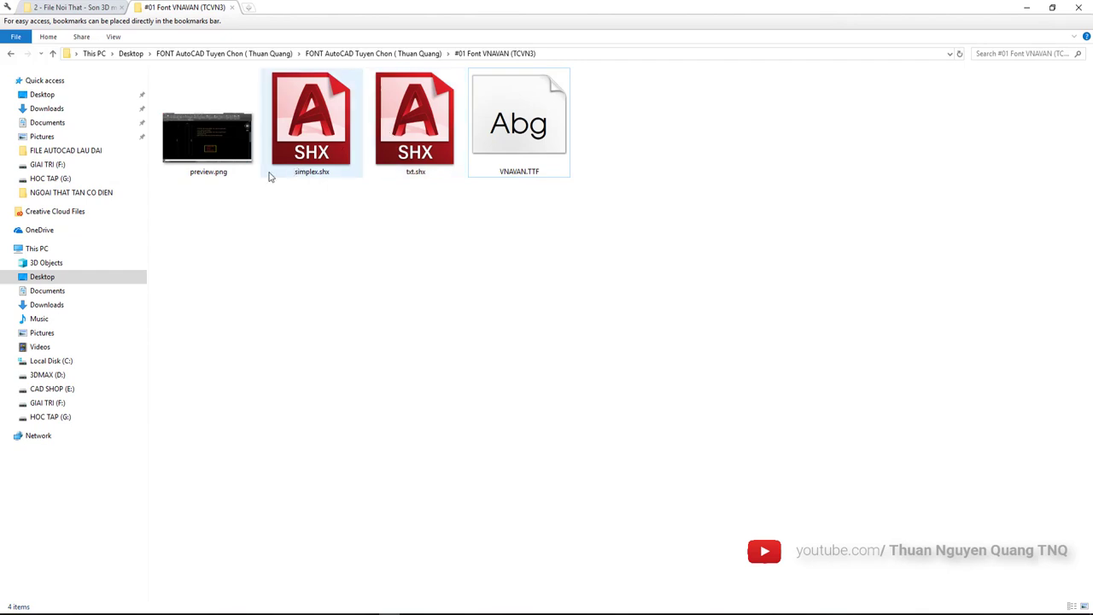
{"action": "double_click", "coordinate": [221, 153]}
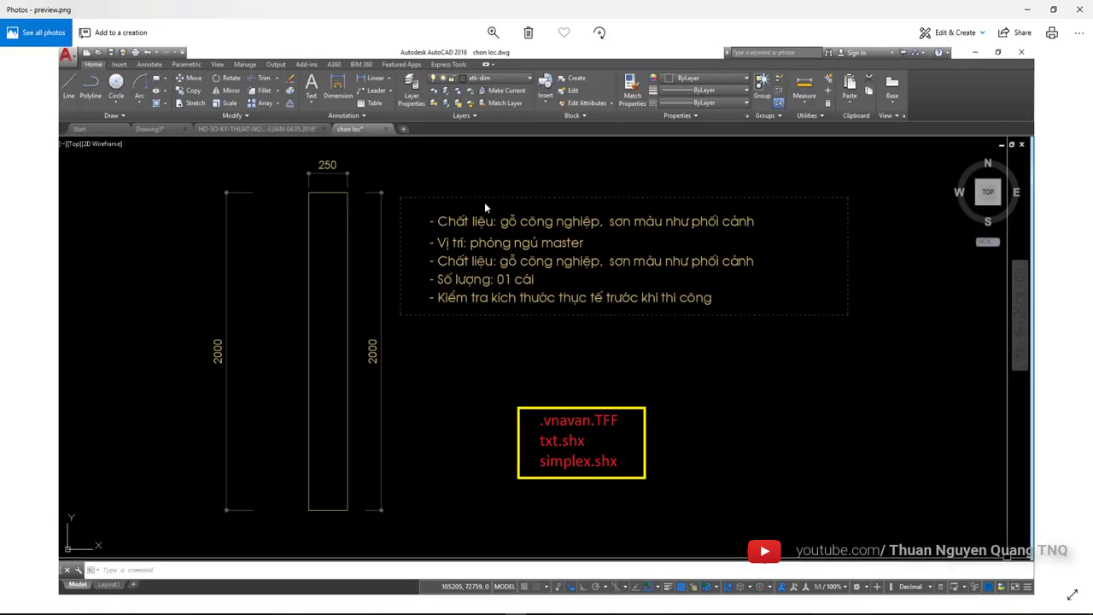
{"action": "scroll", "coordinate": [342, 192], "scroll_direction": "up", "scroll_amount": 2}
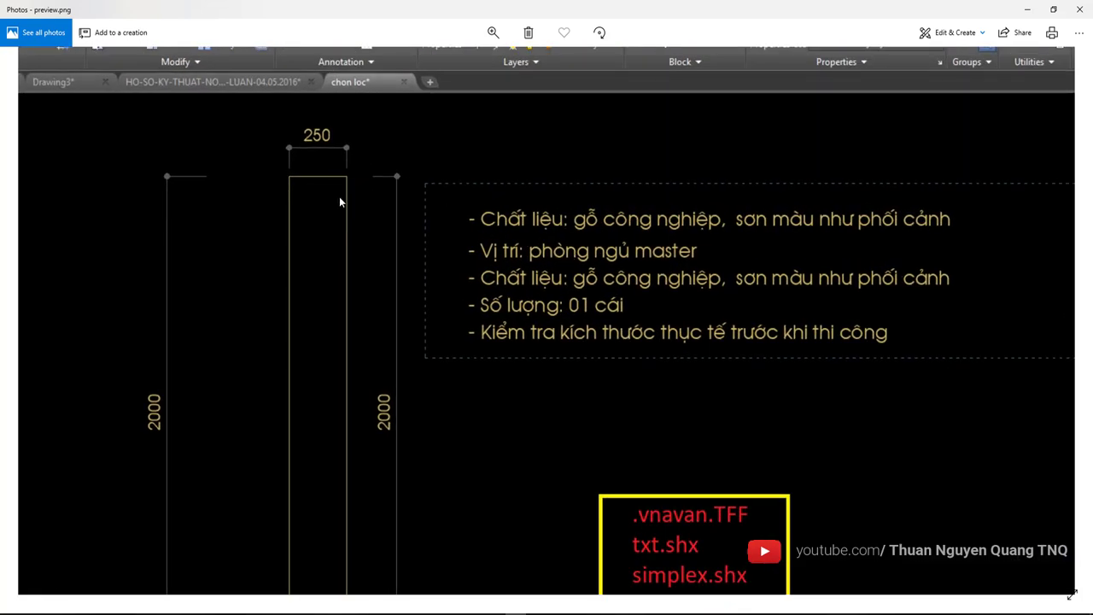
{"action": "scroll", "coordinate": [339, 201], "scroll_direction": "up", "scroll_amount": 1}
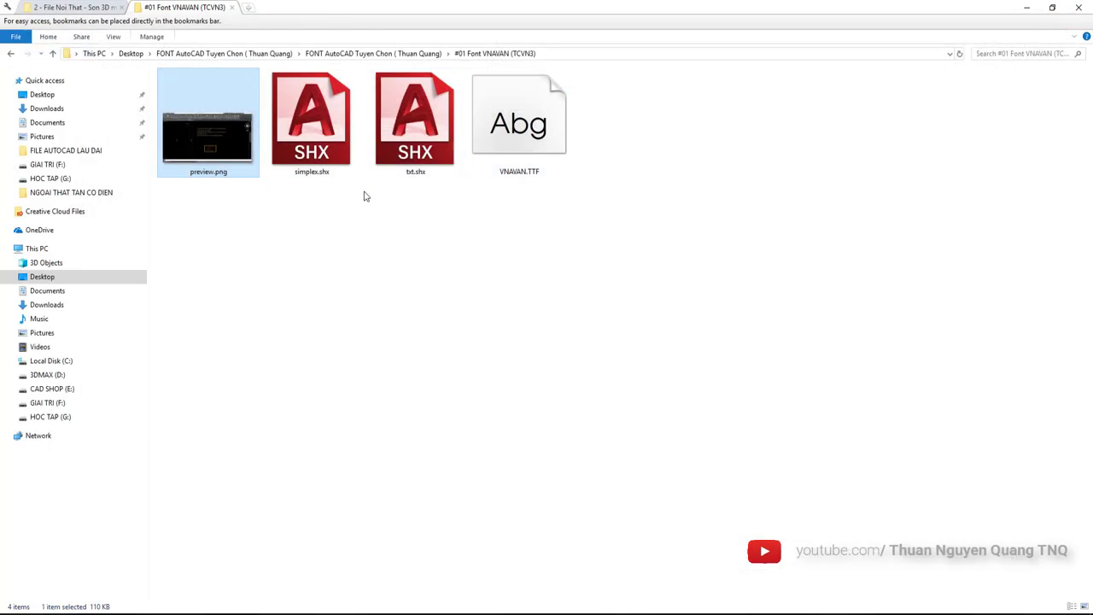
Close the VNAVAN preview and select the #02 Font VNAVANTH (TCVN3) folder
{"action": "left_click", "coordinate": [1079, 10]}
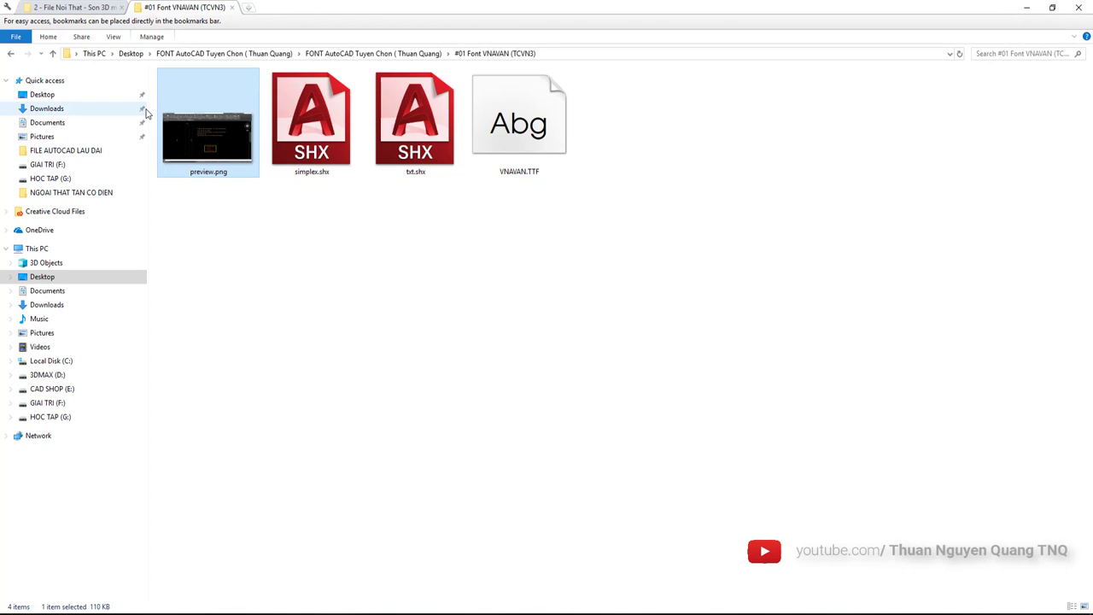
{"action": "left_click", "coordinate": [53, 54]}
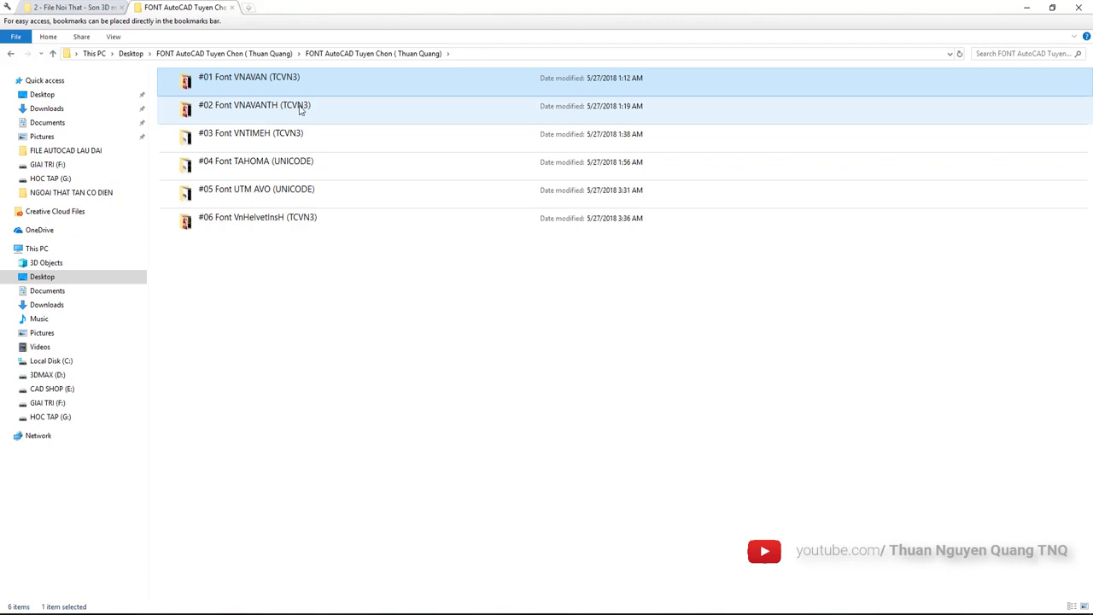
{"action": "left_click", "coordinate": [303, 111]}
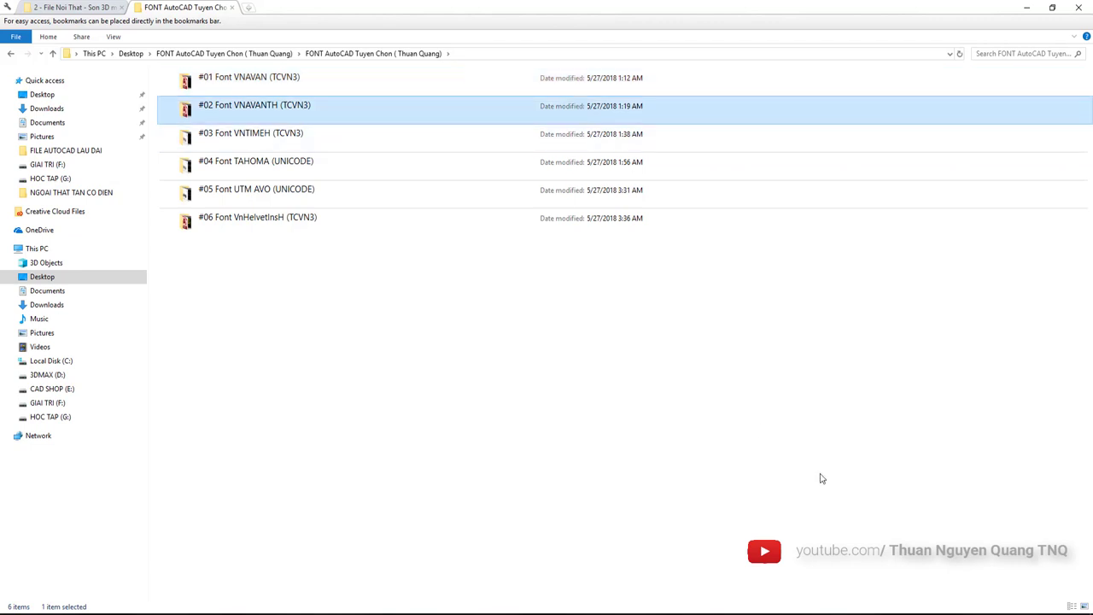
Switch the Vietnamese typing tool's encoding to TCVN3 (ABC)
{"action": "left_click", "coordinate": [952, 611]}
{"action": "right_click", "coordinate": [951, 579]}
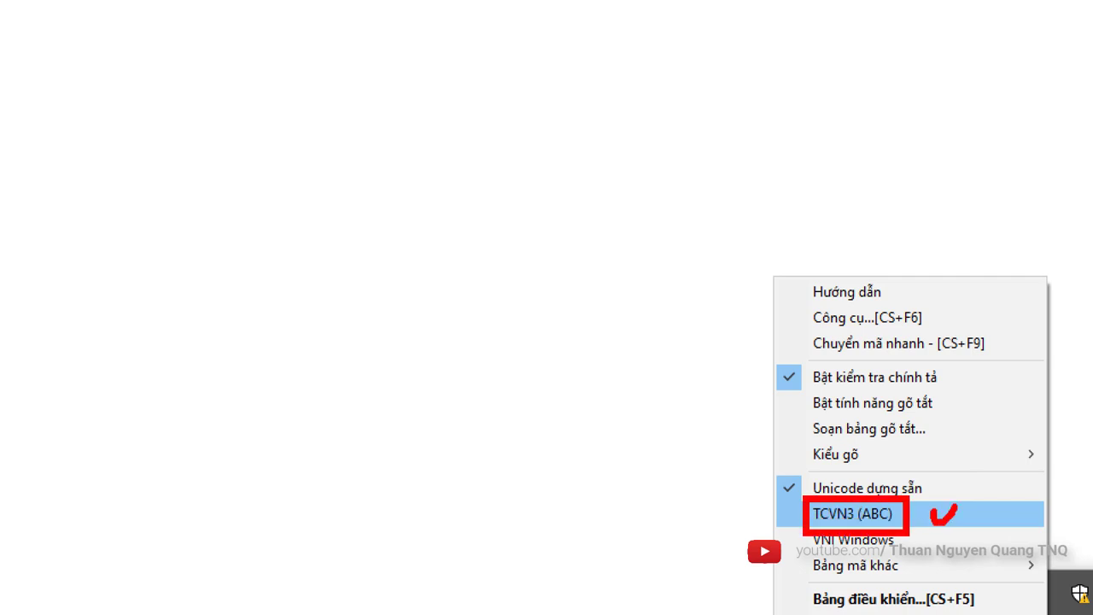
{"action": "left_click", "coordinate": [850, 513]}
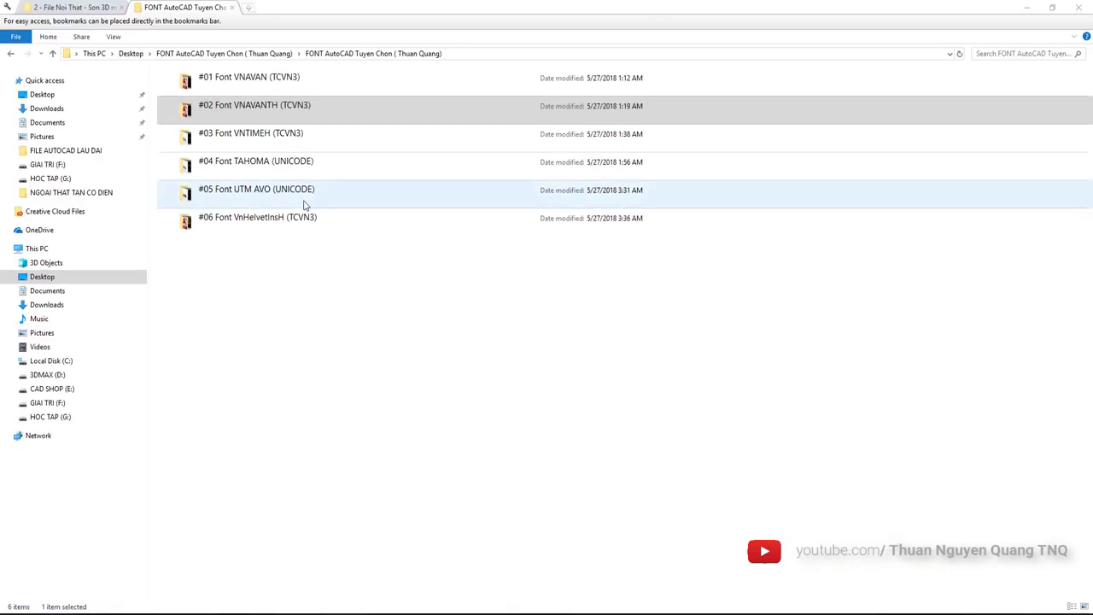
Open the #02 Font VNAVANTH (TCVN3) folder as large icons and select VHAVAN.TTF
{"action": "double_click", "coordinate": [278, 113]}
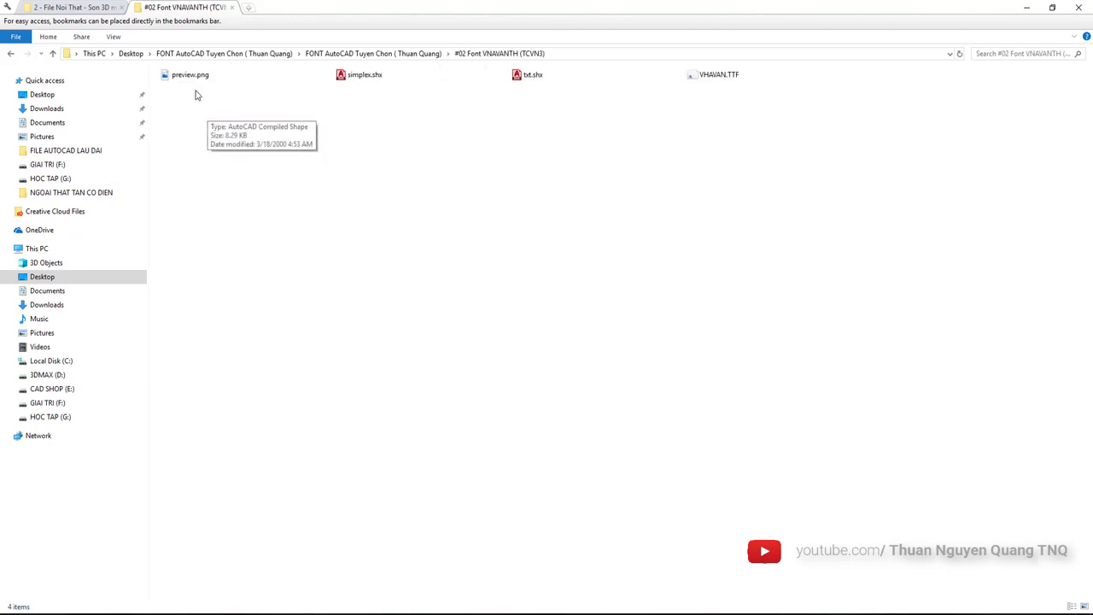
{"action": "scroll", "coordinate": [195, 95], "scroll_direction": "up", "scroll_amount": 2, "text": "ctrl"}
{"action": "scroll", "coordinate": [342, 111], "scroll_direction": "up", "scroll_amount": 2, "text": "ctrl"}
{"action": "scroll", "coordinate": [512, 128], "scroll_direction": "up", "scroll_amount": 2, "text": "ctrl"}
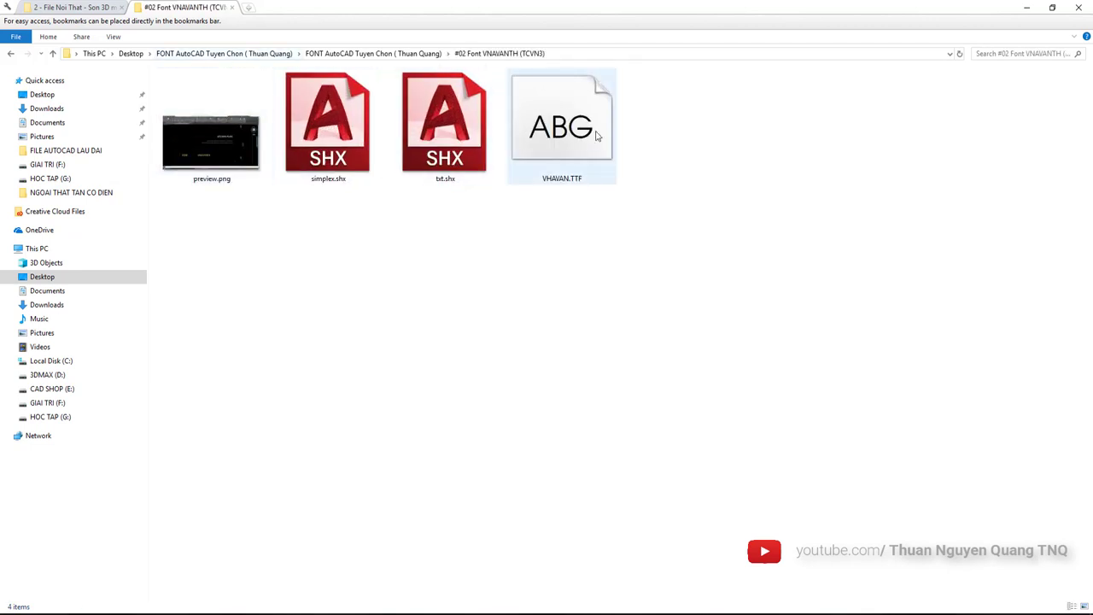
{"action": "left_click", "coordinate": [553, 171]}
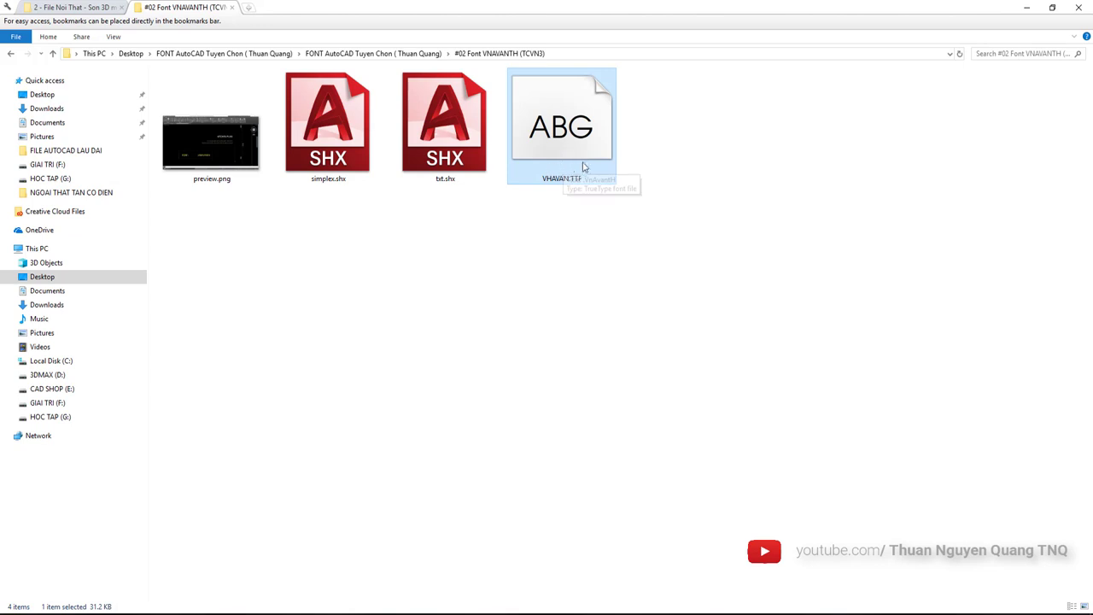
{"action": "double_click", "coordinate": [211, 141]}
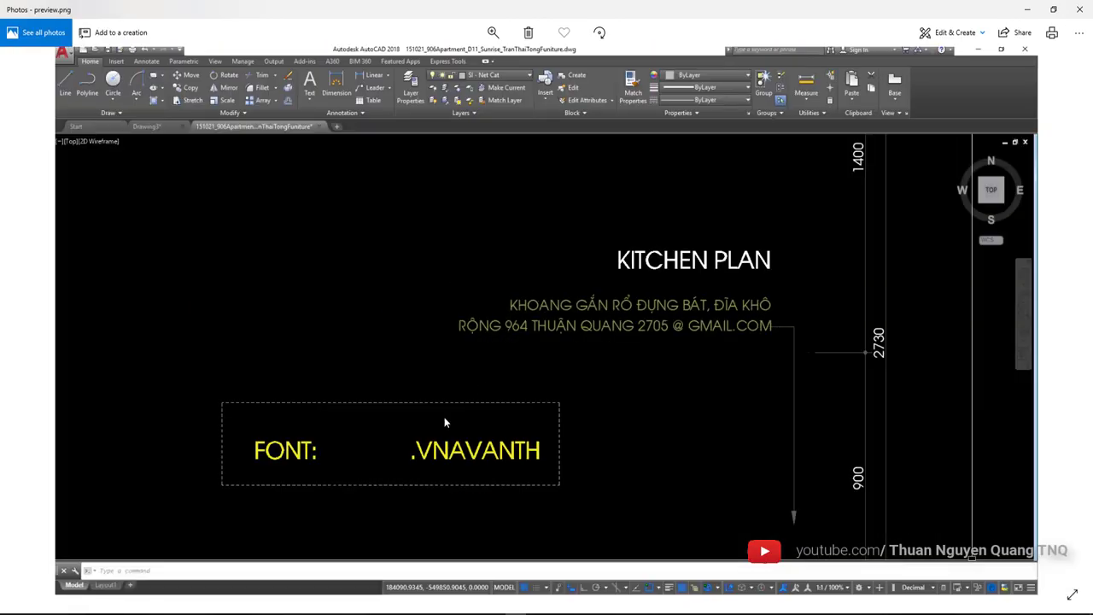
{"action": "scroll", "coordinate": [741, 193], "scroll_direction": "down", "scroll_amount": 3}
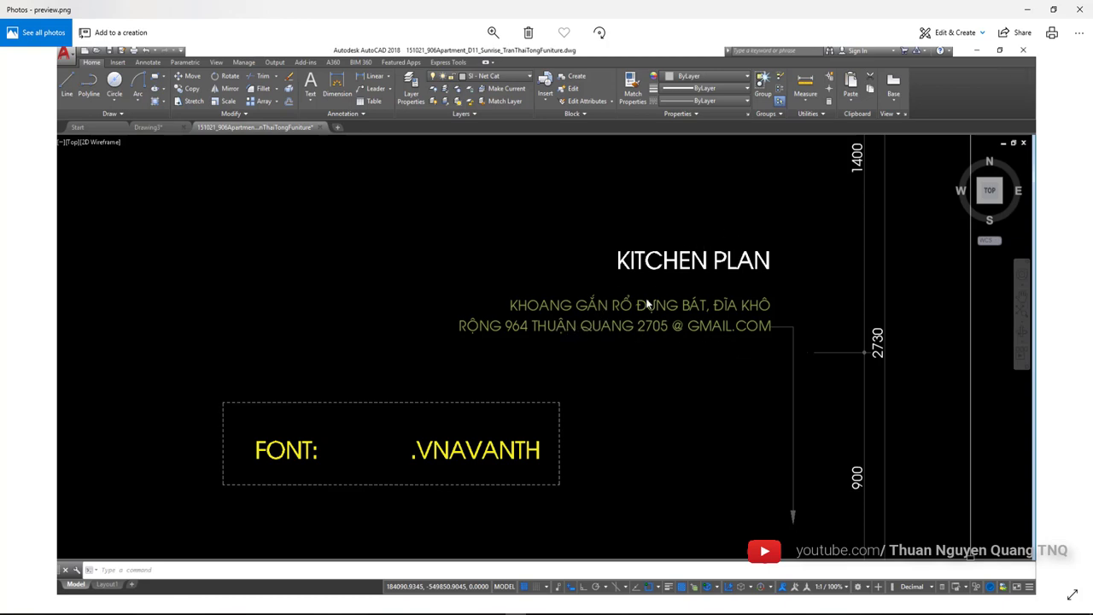
{"action": "left_click", "coordinate": [1078, 12]}
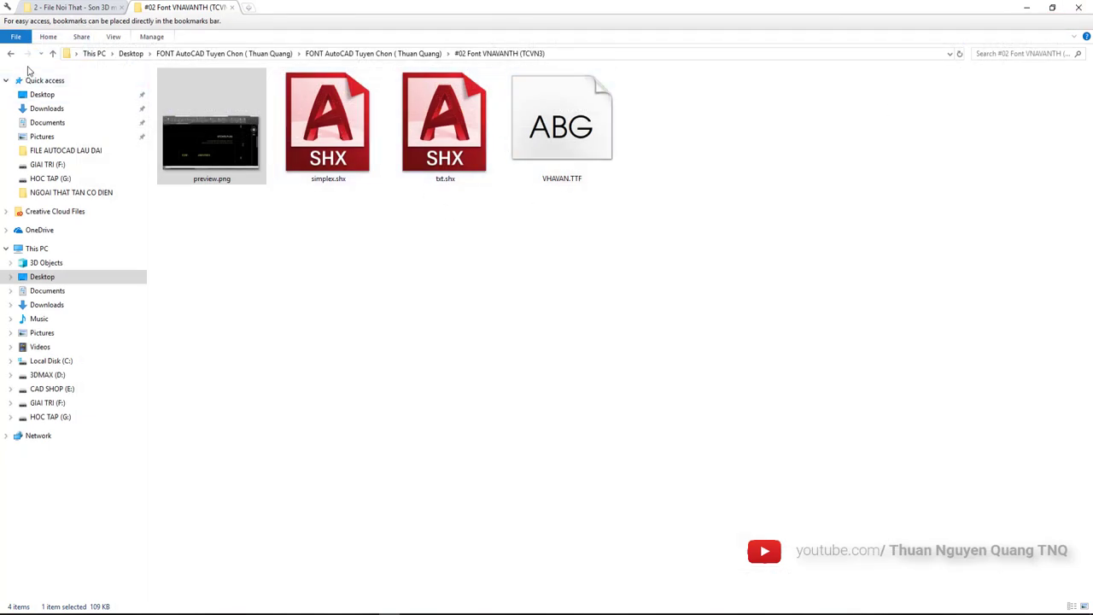
Open the #03 Font VNTIMEH (TCVN3) folder and view its .VNTIMEH preview.png
{"action": "left_click", "coordinate": [52, 54]}
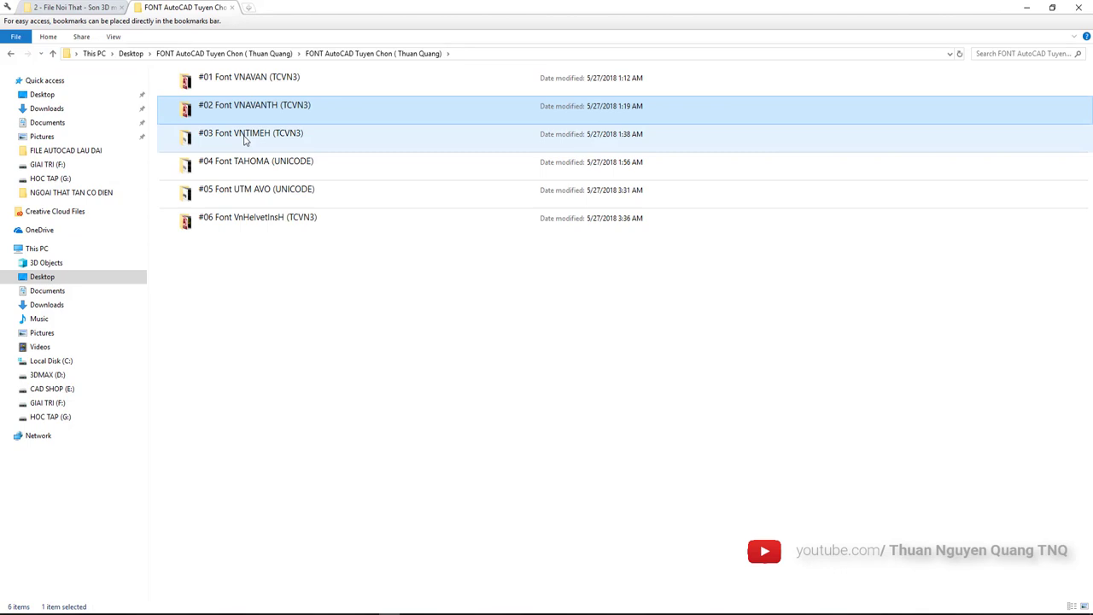
{"action": "double_click", "coordinate": [252, 141]}
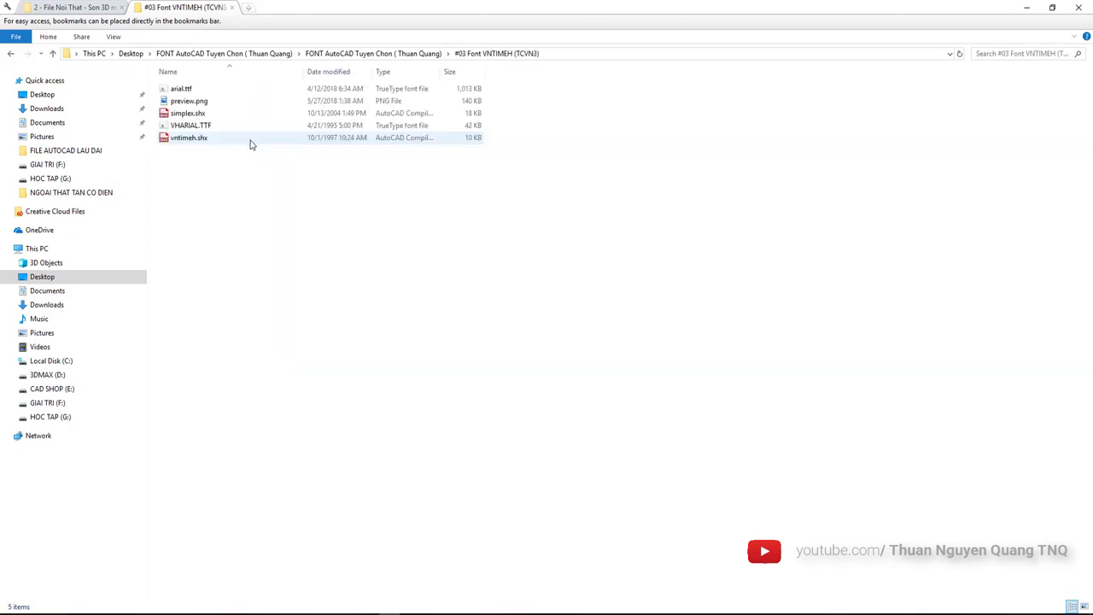
{"action": "left_click", "coordinate": [52, 53]}
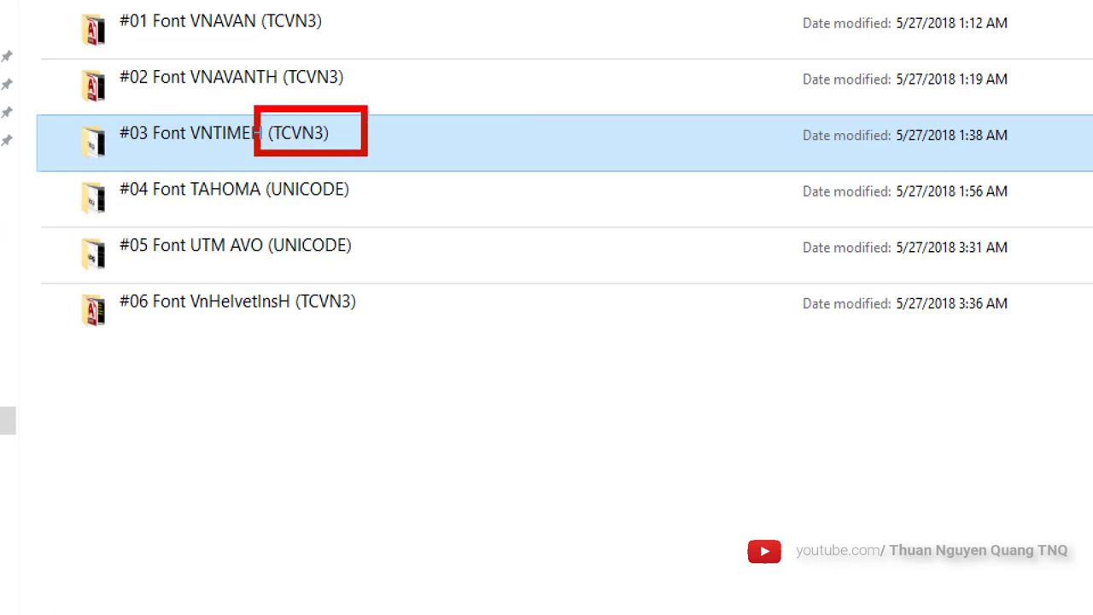
{"action": "double_click", "coordinate": [288, 141]}
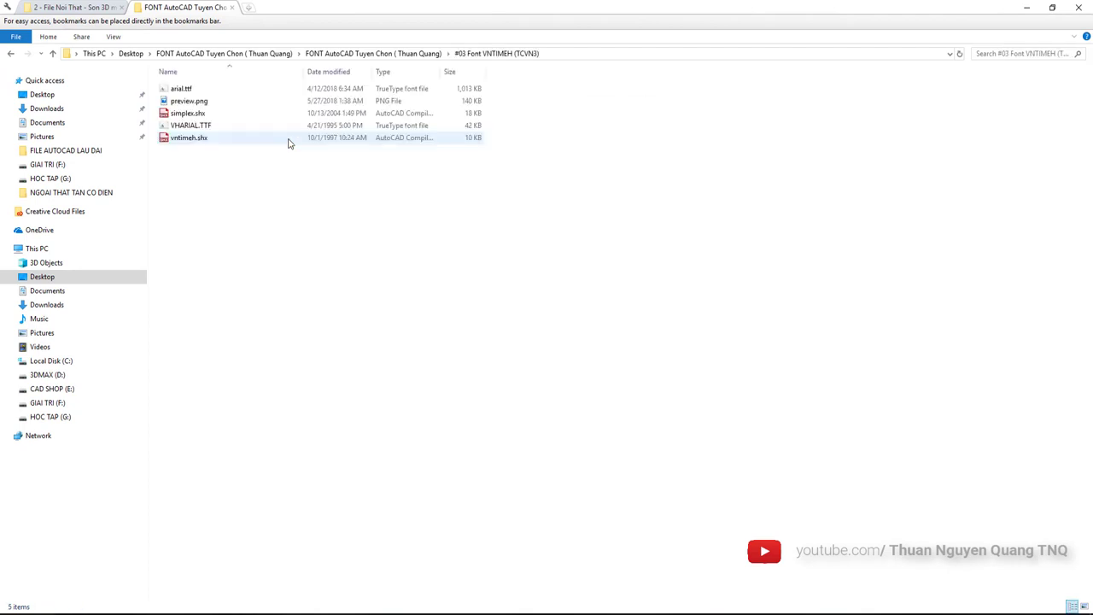
{"action": "double_click", "coordinate": [183, 102]}
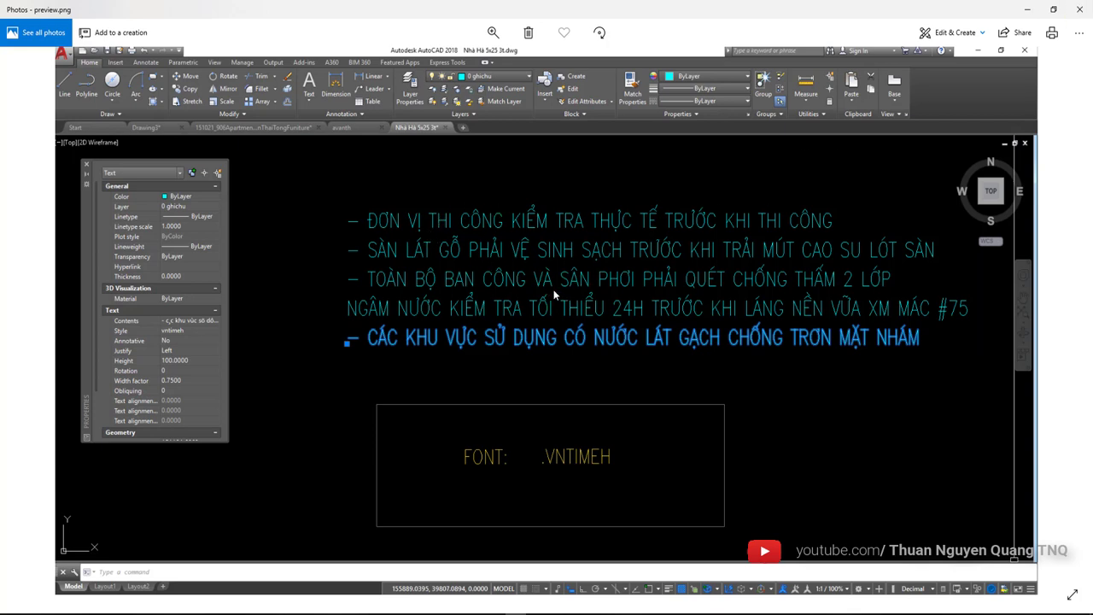
Close the VNTIMEH preview, view PREVIEW.png in #04 Font TAHOMA (UNICODE), then close it
{"action": "left_click", "coordinate": [1079, 10]}
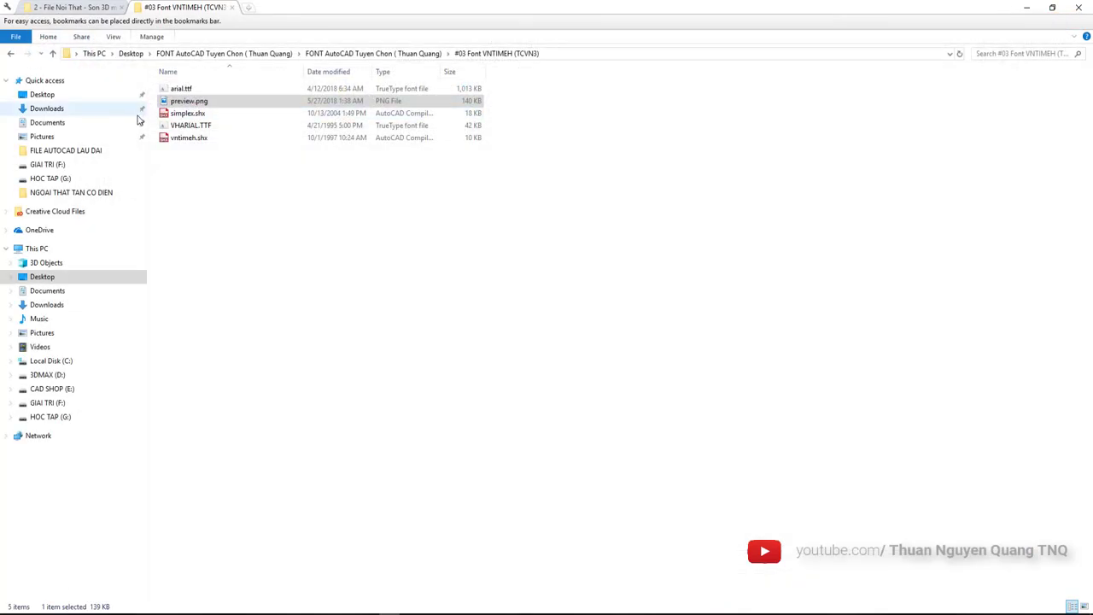
{"action": "left_click", "coordinate": [52, 54]}
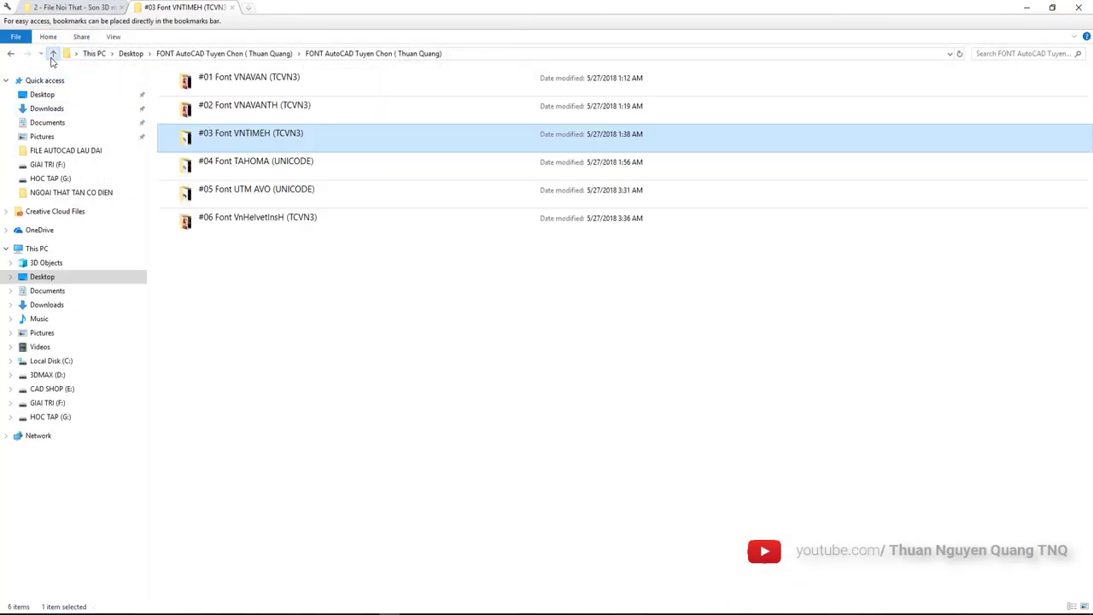
{"action": "double_click", "coordinate": [253, 174]}
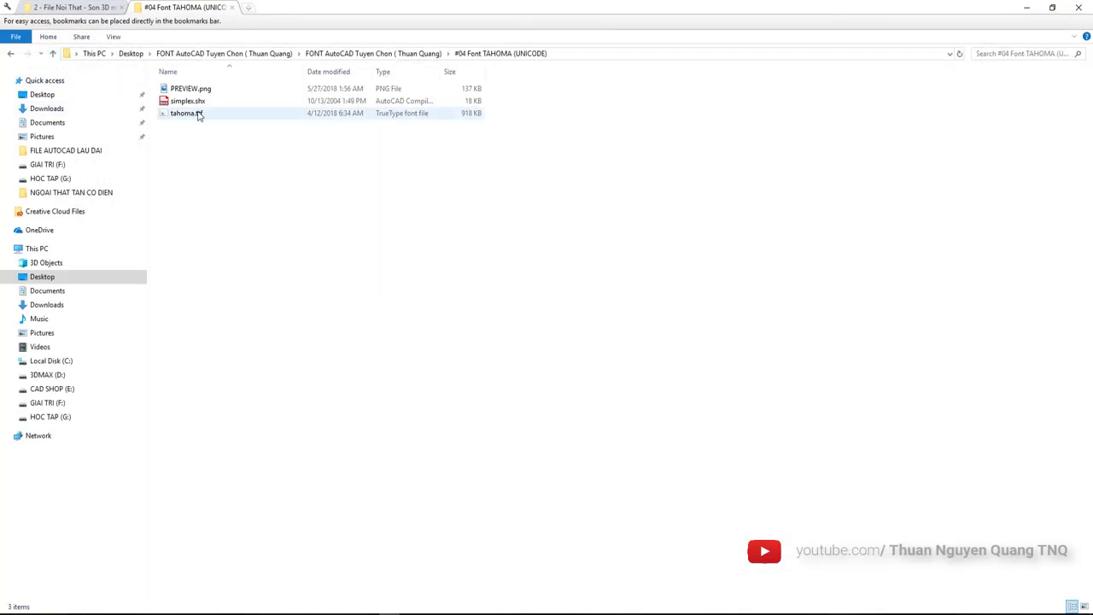
{"action": "double_click", "coordinate": [190, 89]}
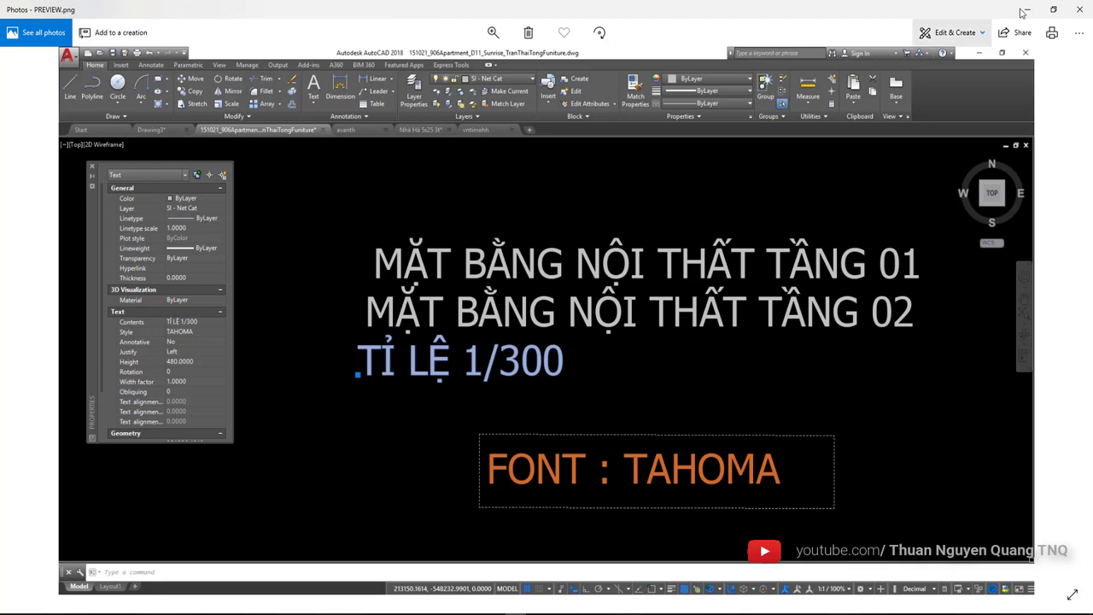
{"action": "left_click", "coordinate": [1074, 12]}
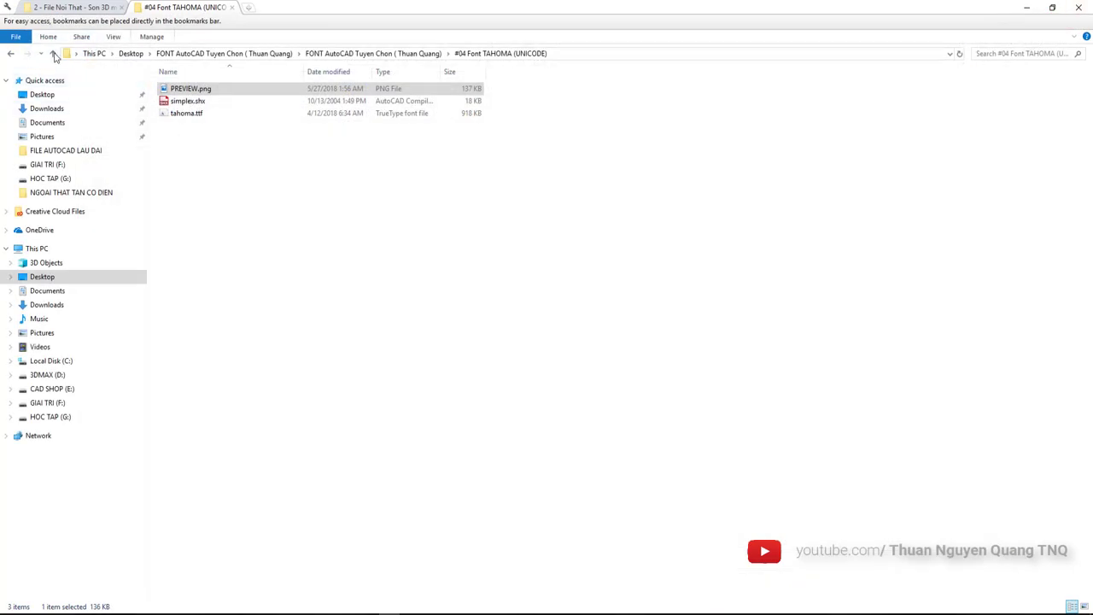
View Preview.png in #05 Font UTM AVO (UNICODE), check Vietnamese input options, then close it
{"action": "left_click", "coordinate": [53, 53]}
{"action": "double_click", "coordinate": [265, 189]}
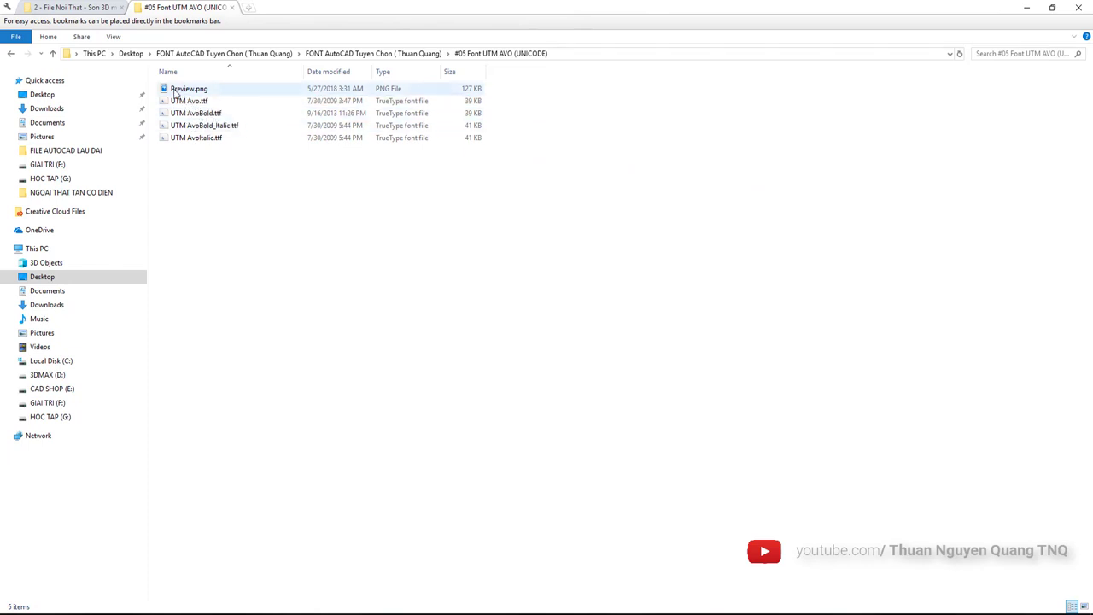
{"action": "double_click", "coordinate": [185, 90]}
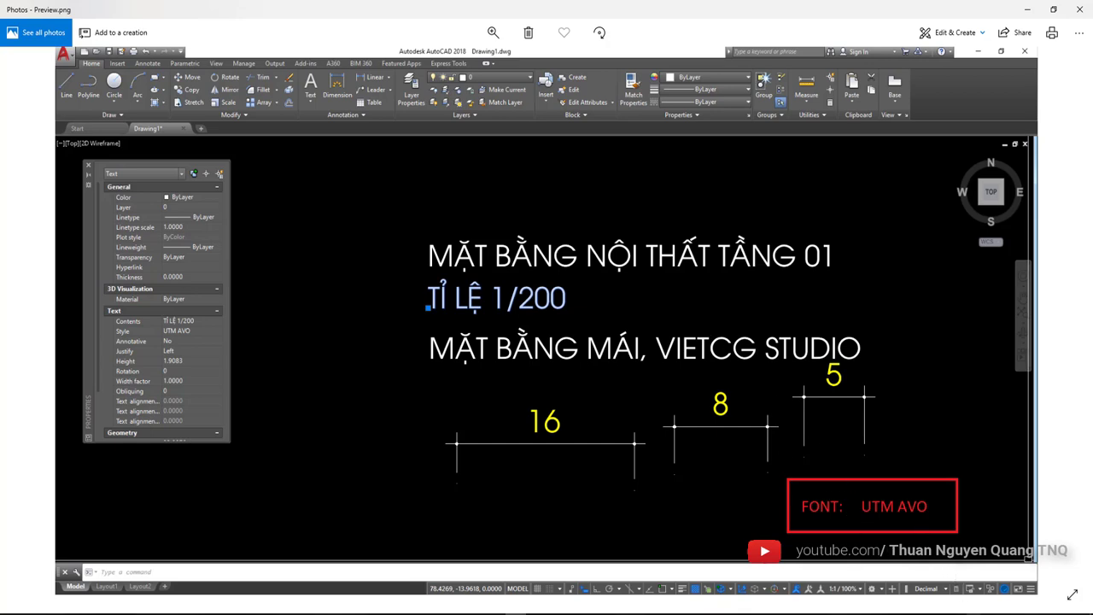
{"action": "right_click", "coordinate": [973, 578]}
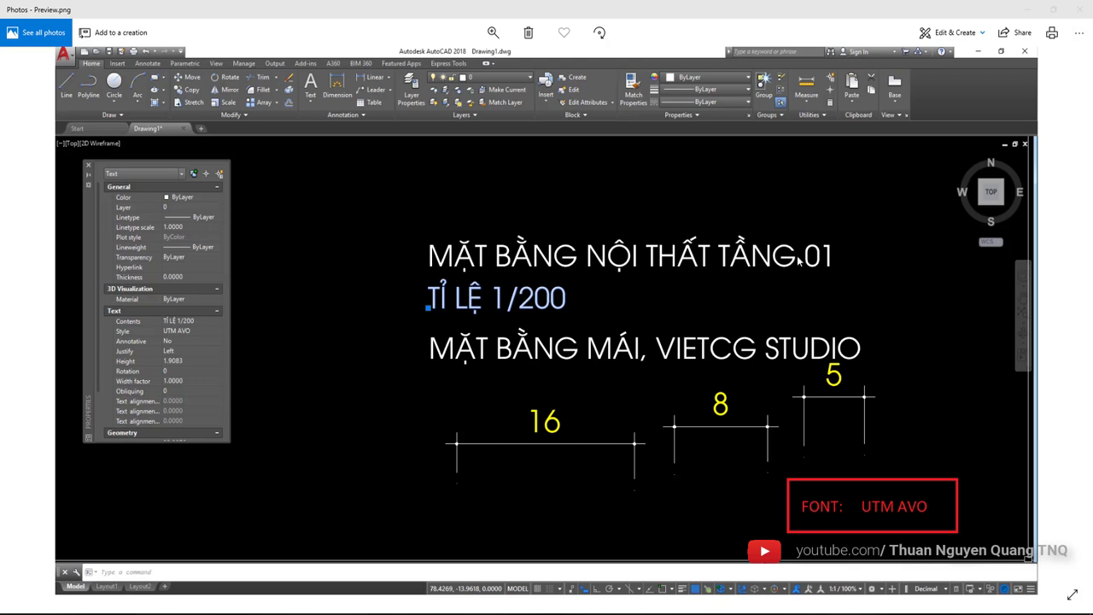
{"action": "left_click", "coordinate": [1078, 10]}
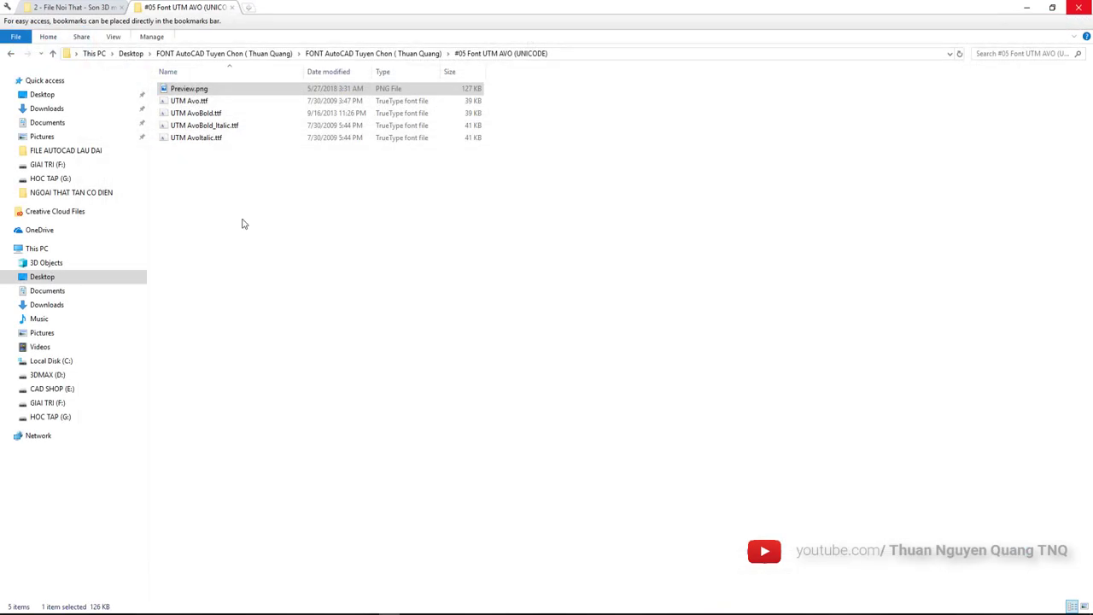
Open the #06 Font VnHelvetInsH (TCVN3) folder and its Vn.HelvetInsH preview.png
{"action": "left_click", "coordinate": [53, 55]}
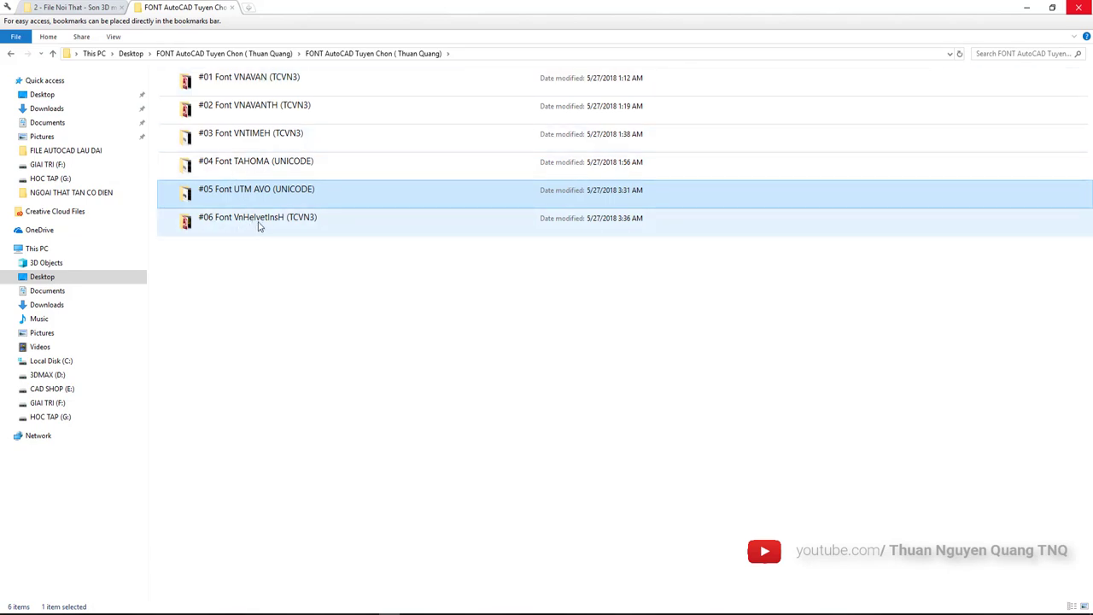
{"action": "left_click", "coordinate": [270, 226]}
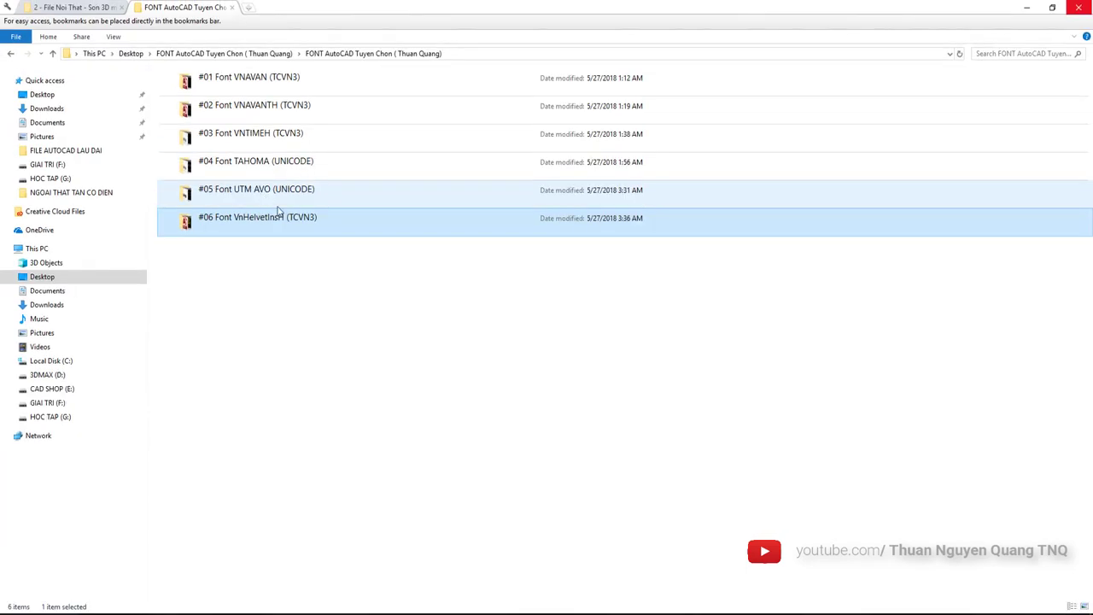
{"action": "double_click", "coordinate": [245, 221]}
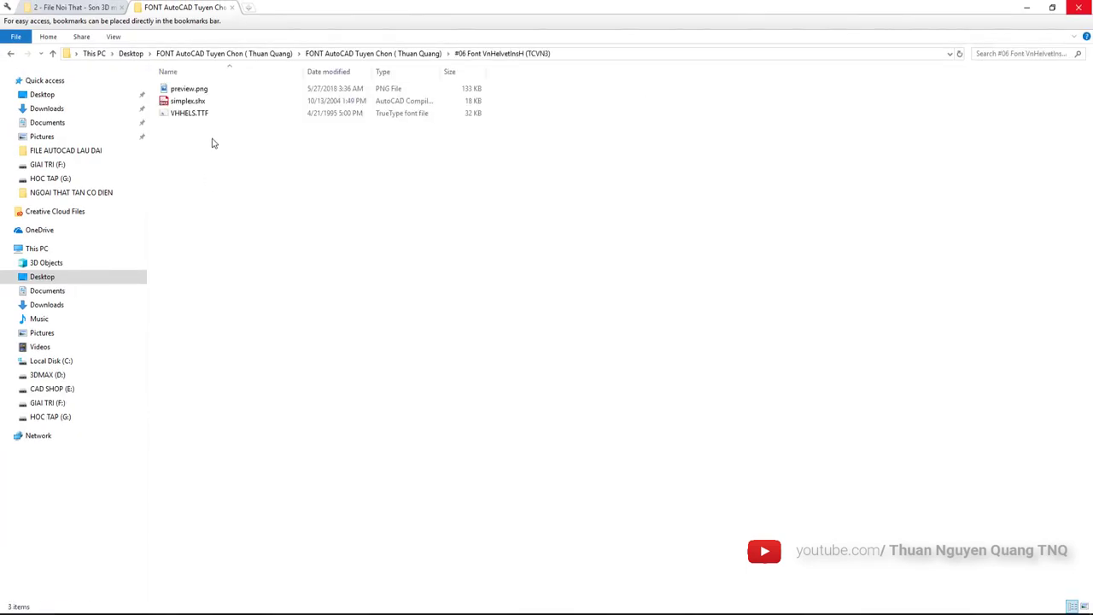
{"action": "left_click", "coordinate": [186, 89]}
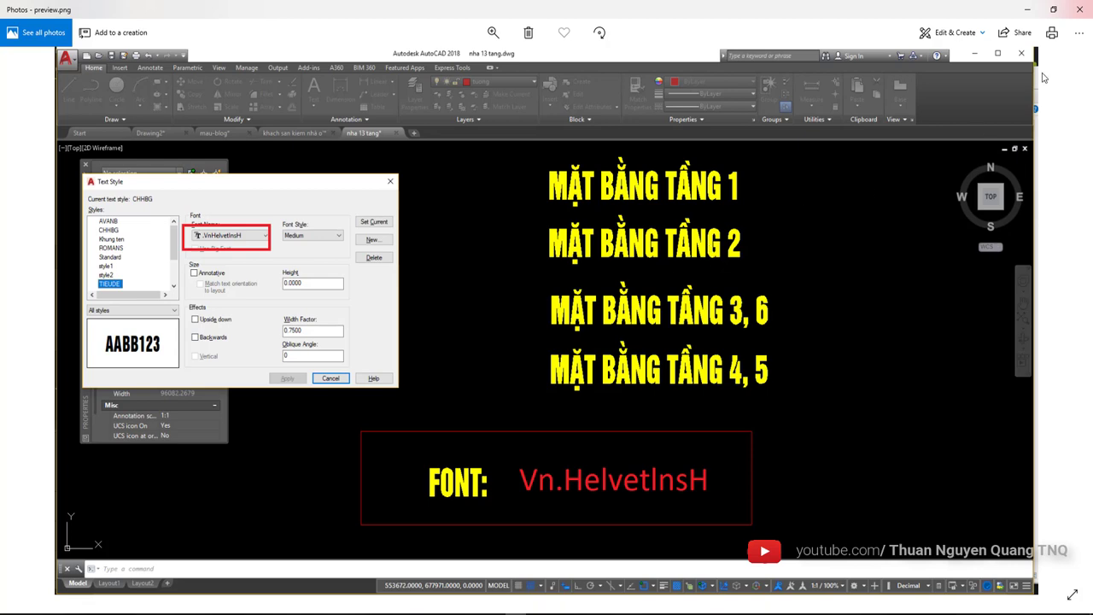
{"action": "left_click", "coordinate": [1073, 14]}
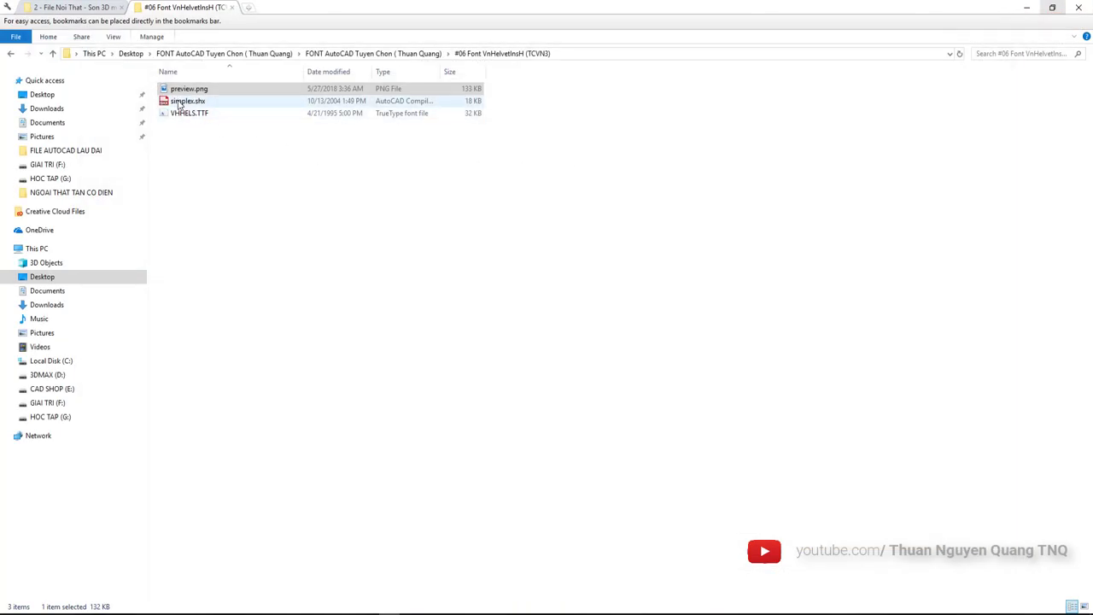
Select the simplex.shx and VHHELS.TTF font files in the #06 folder
{"action": "scroll", "coordinate": [180, 103], "scroll_direction": "up", "scroll_amount": 1, "text": "ctrl"}
{"action": "scroll", "coordinate": [179, 103], "scroll_direction": "up", "scroll_amount": 2, "text": "ctrl"}
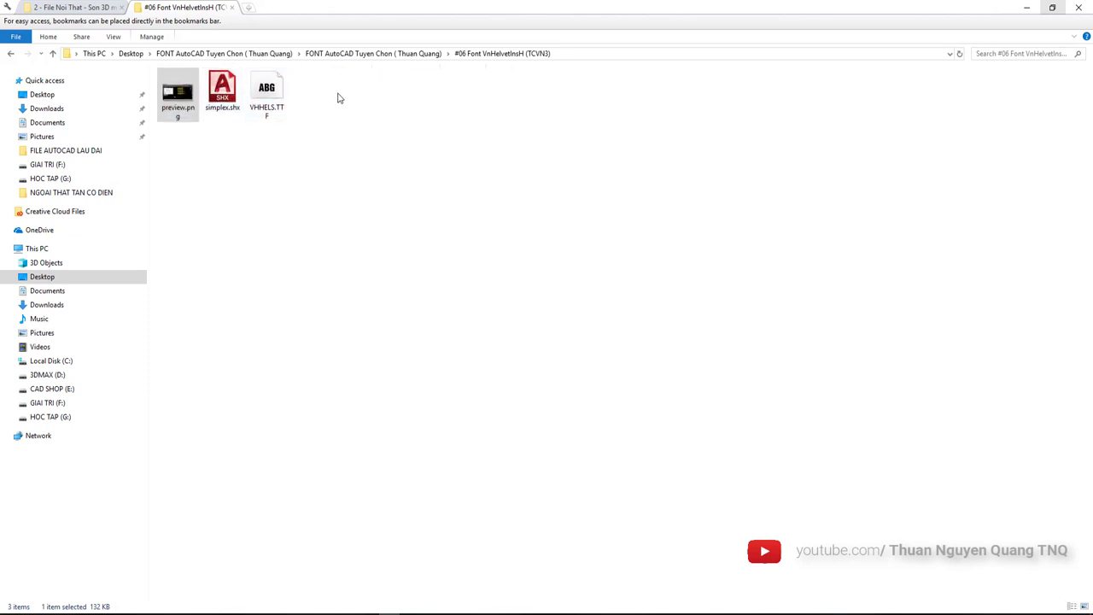
{"action": "left_click_drag", "start_coordinate": [337, 94], "coordinate": [239, 106]}
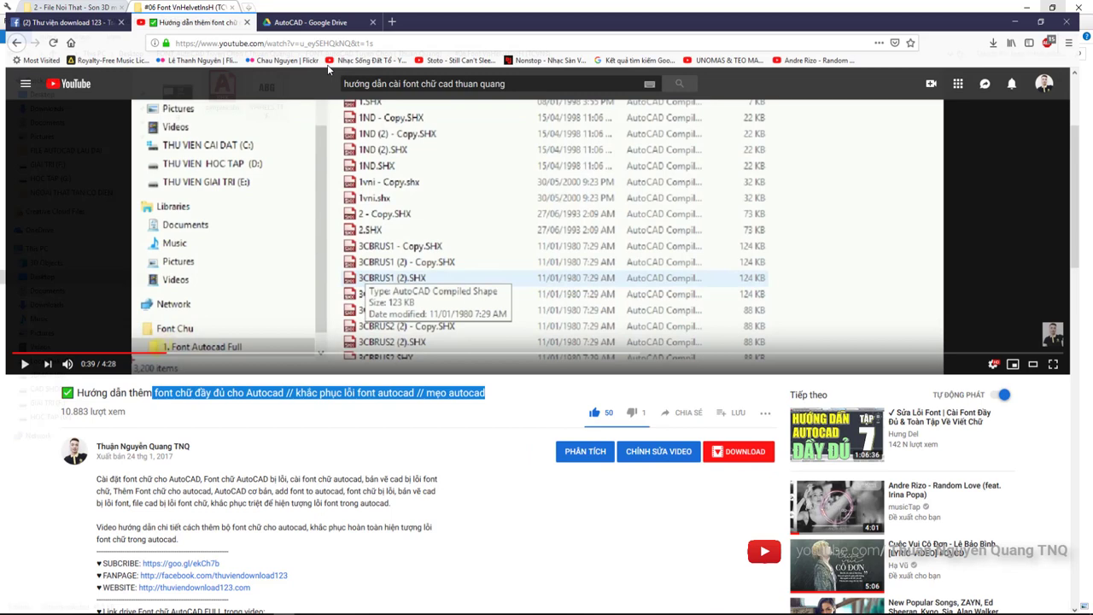
Search YouTube for the guide on installing CAD fonts
{"action": "left_click", "coordinate": [263, 614]}
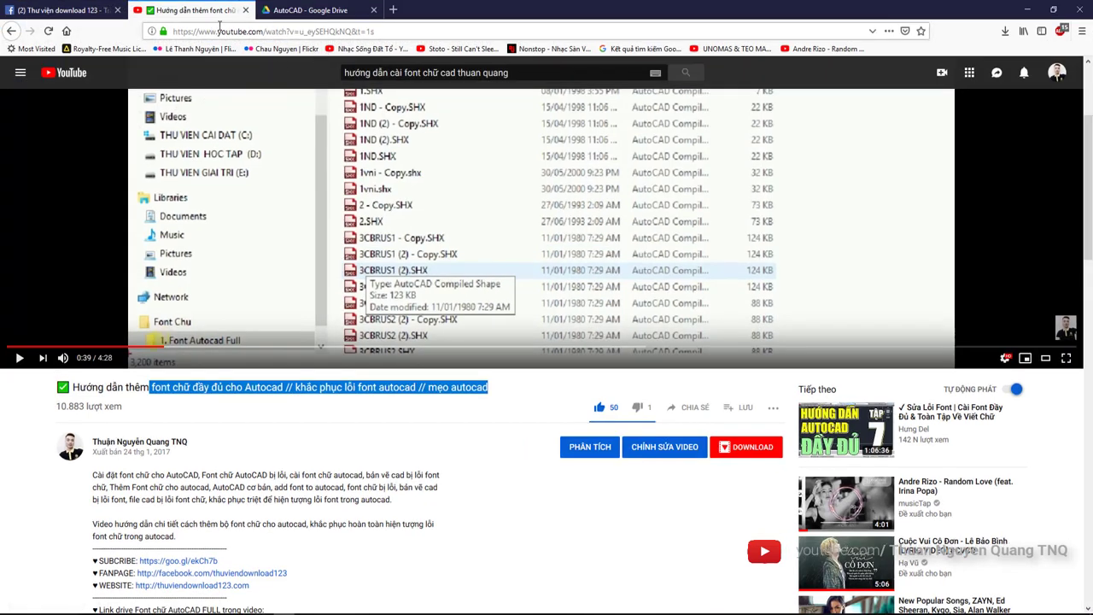
{"action": "scroll", "coordinate": [216, 395], "scroll_direction": "down", "scroll_amount": 3}
{"action": "left_click_drag", "start_coordinate": [73, 267], "coordinate": [374, 263]}
{"action": "left_click", "coordinate": [381, 263]}
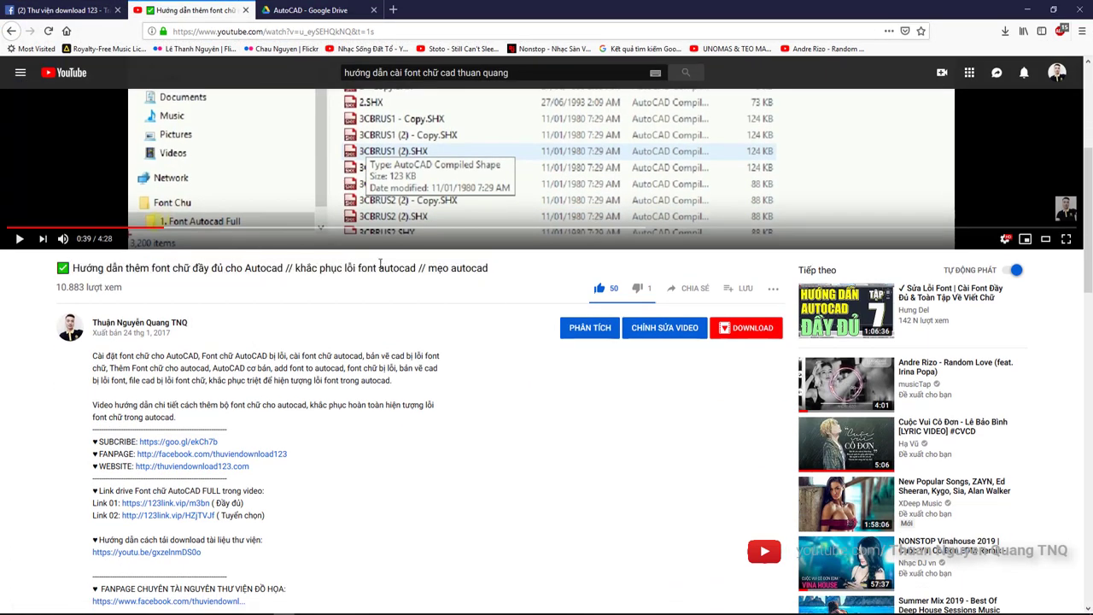
{"action": "scroll", "coordinate": [403, 272], "scroll_direction": "up", "scroll_amount": 5}
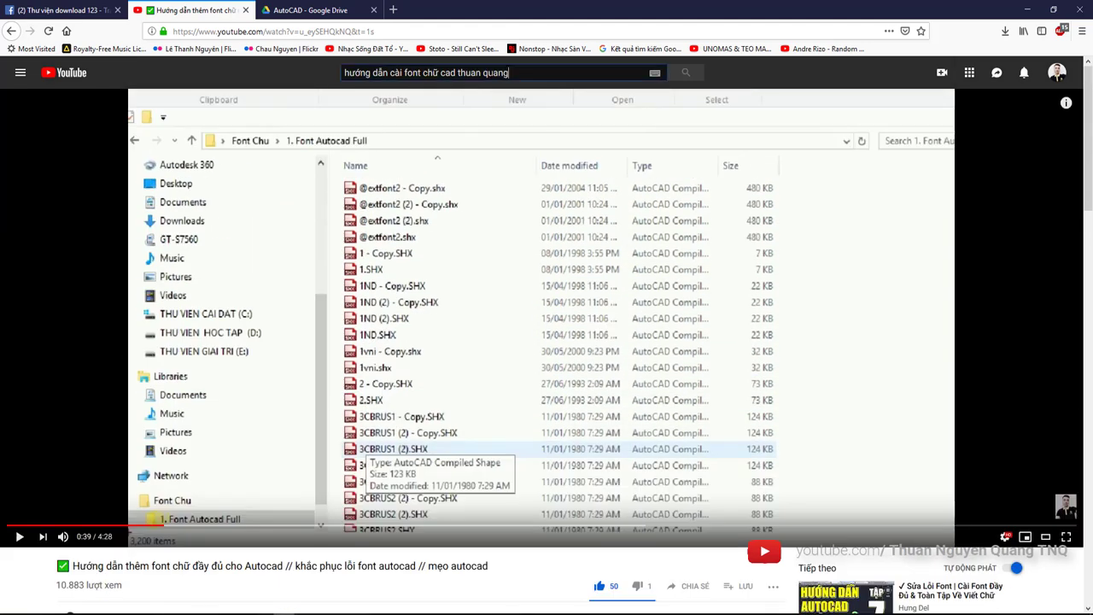
{"action": "left_click_drag", "start_coordinate": [510, 73], "coordinate": [340, 73]}
{"action": "left_click", "coordinate": [686, 73]}
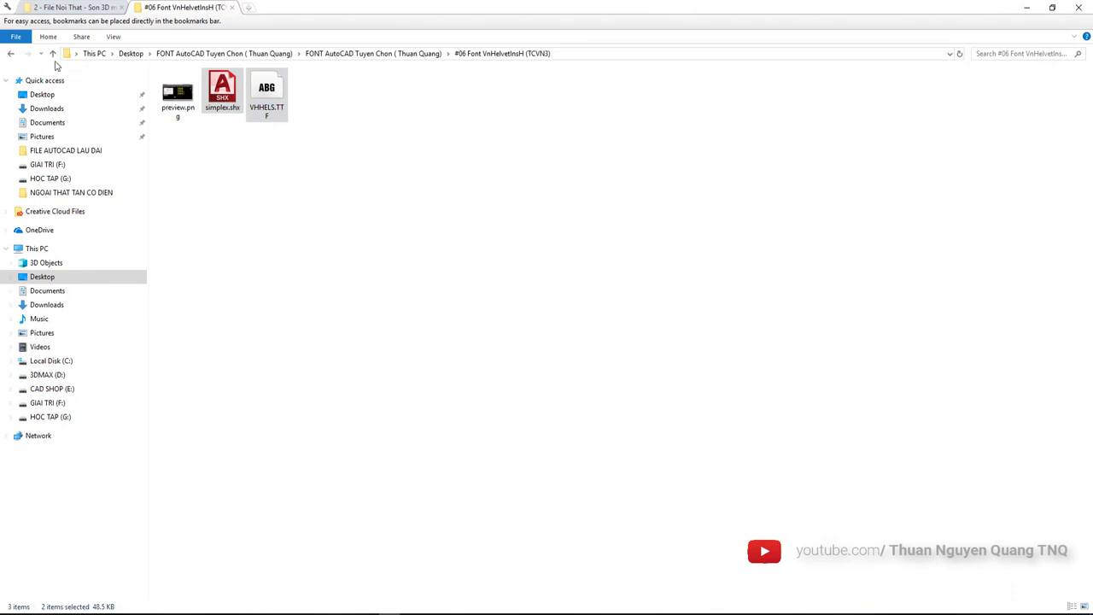
Go up to FONT AutoCAD Tuyen Chon (Thuan Quang) and box-select folders #01 through #06
{"action": "left_click", "coordinate": [52, 53]}
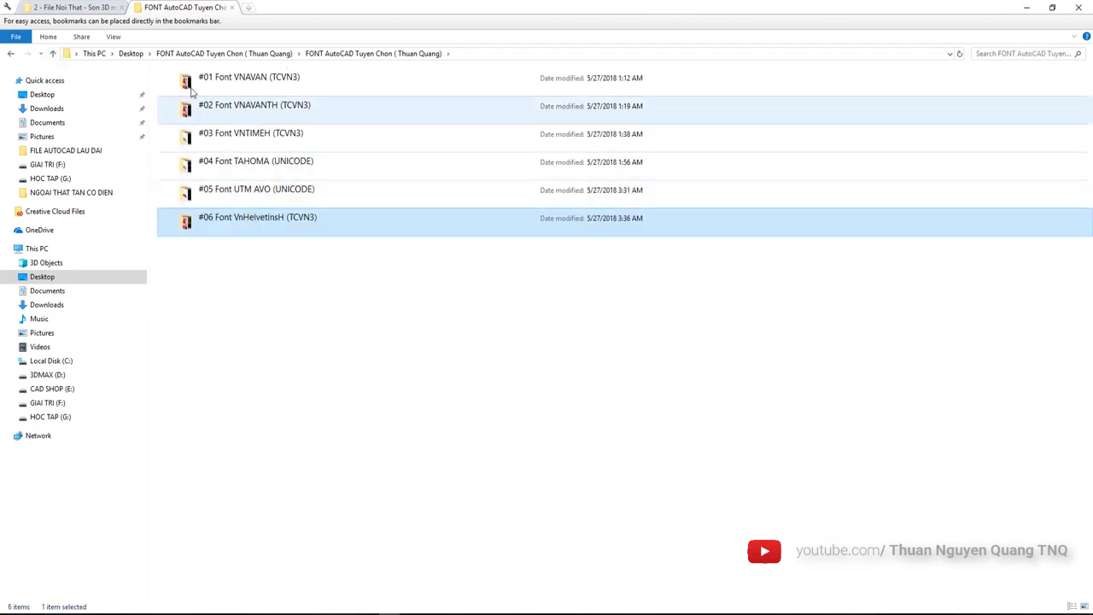
{"action": "left_click_drag", "start_coordinate": [333, 291], "coordinate": [254, 108]}
{"action": "left_click", "coordinate": [380, 246]}
{"action": "left_click_drag", "start_coordinate": [431, 251], "coordinate": [235, 118]}
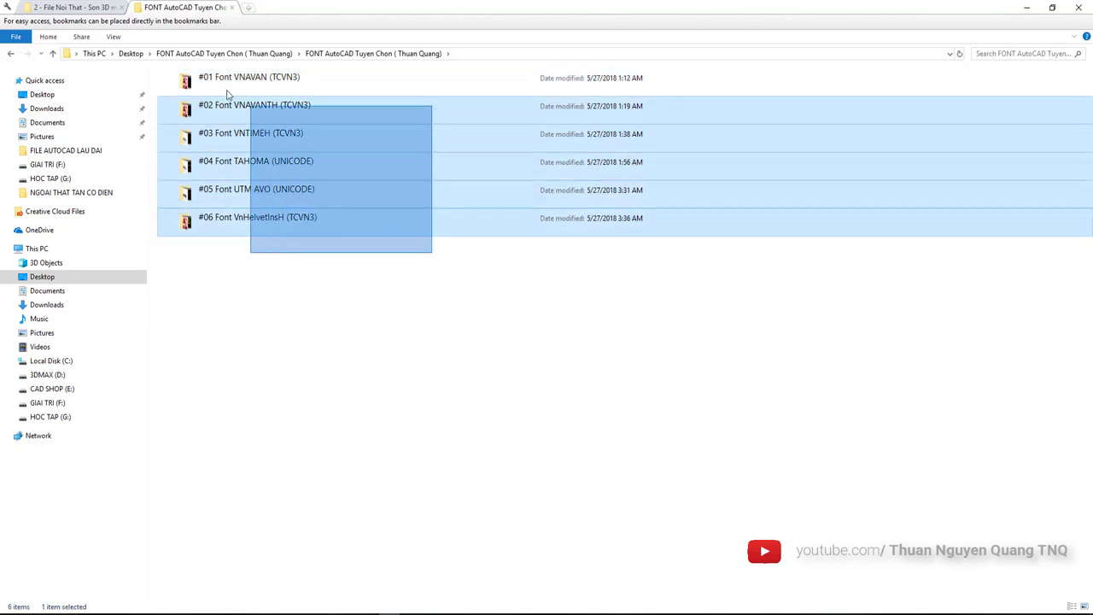